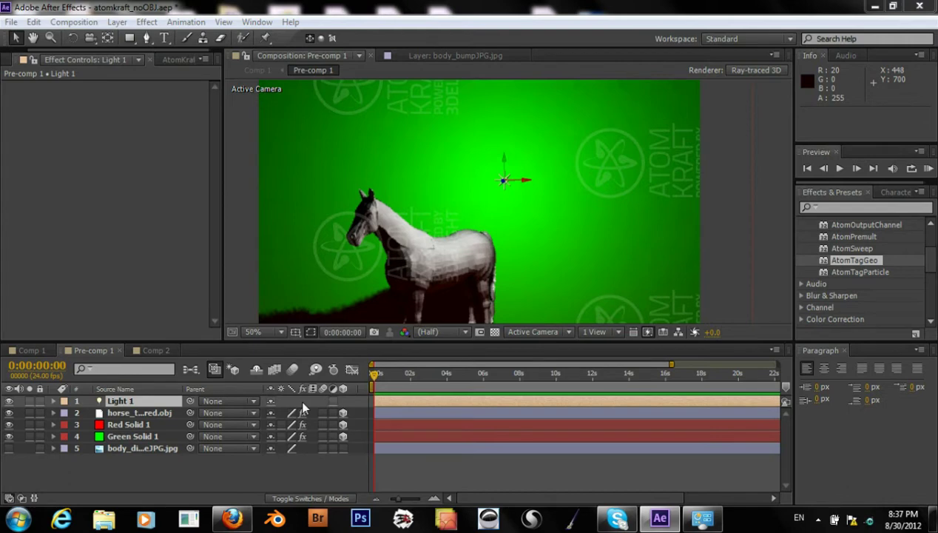
# - Set Light 1's Position Z to -1200 so the horse casts a long shadow left
pyautogui.click(52, 401)
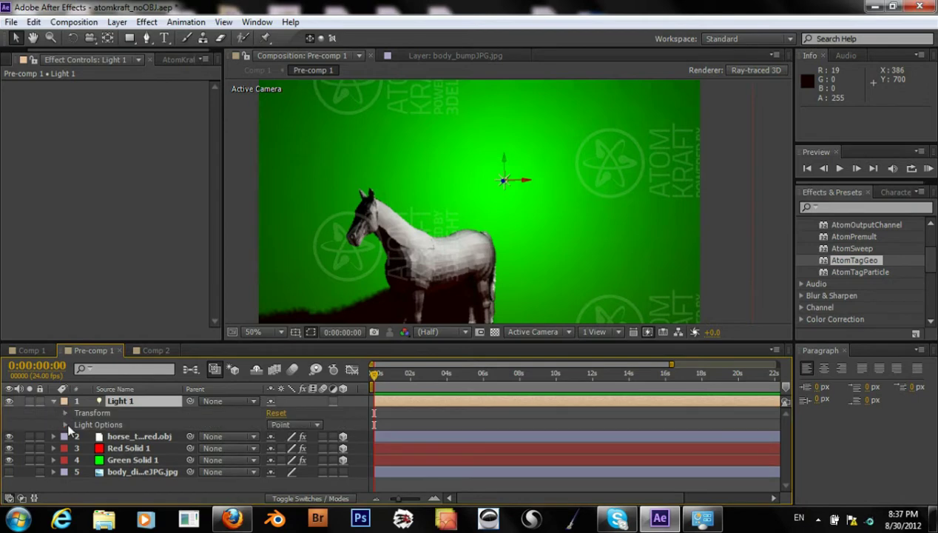
pyautogui.click(65, 425)
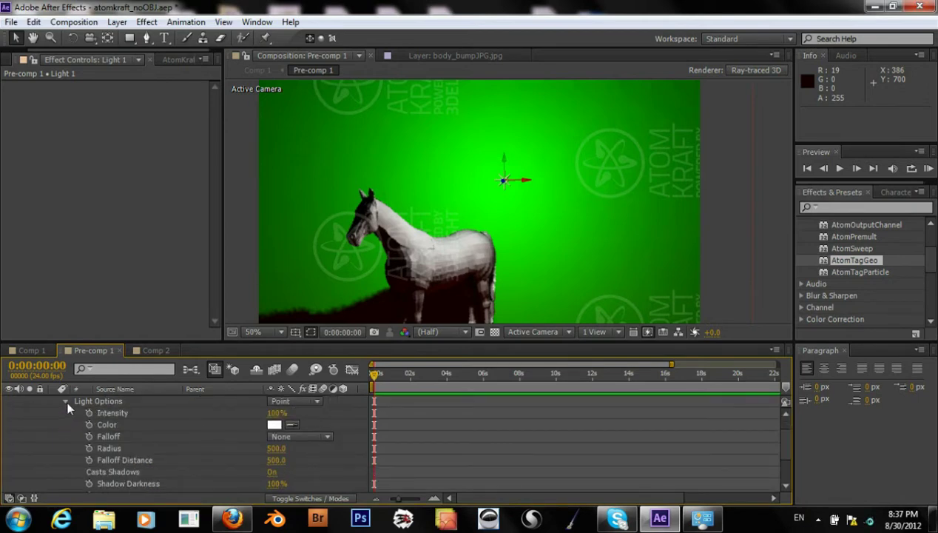
pyautogui.click(66, 401)
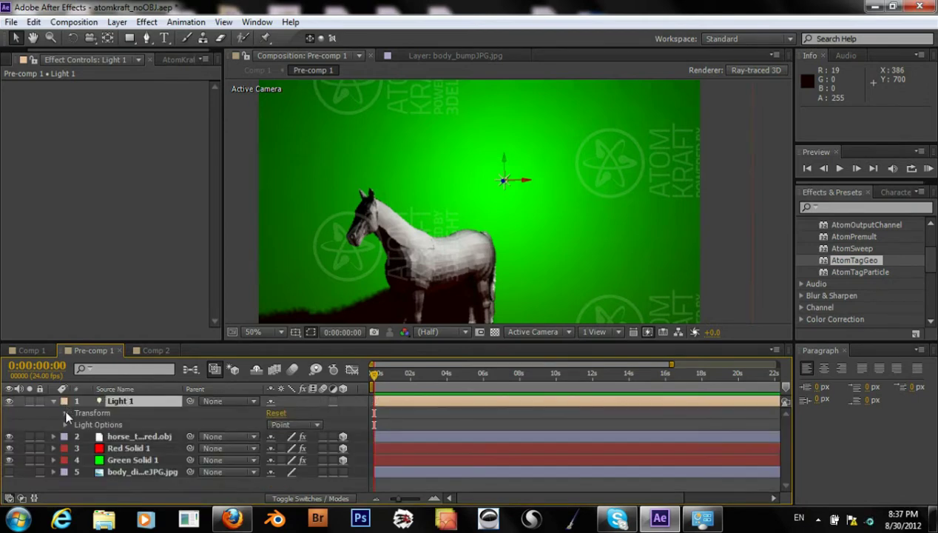
pyautogui.click(111, 424)
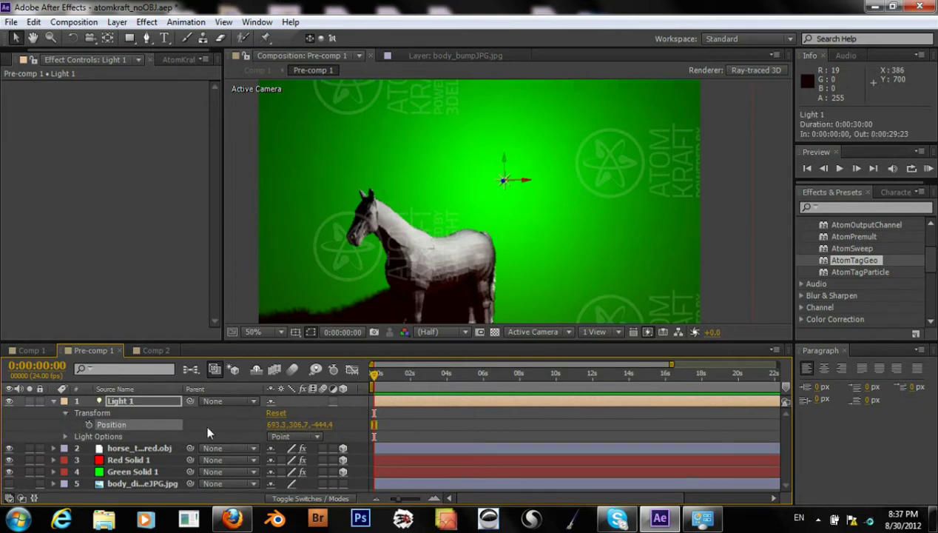
pyautogui.click(325, 424)
pyautogui.write('-1200')
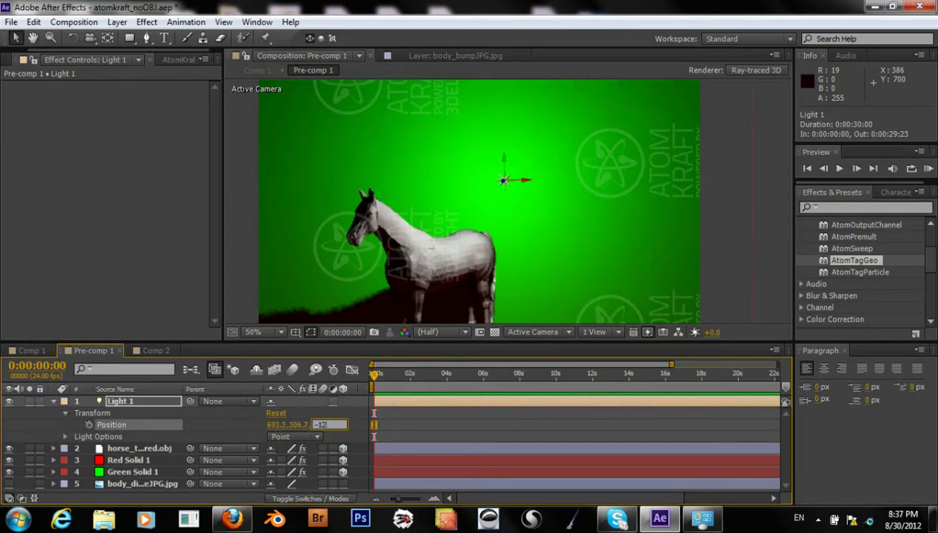
pyautogui.press('Return')
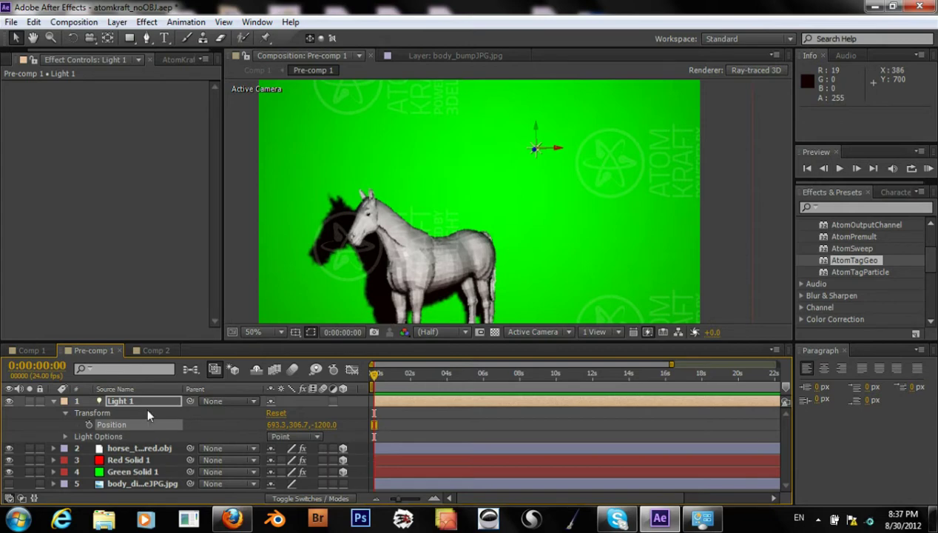
# - Select horse_textured.obj and reveal its AtomTagGeo Surface settings
pyautogui.click(131, 449)
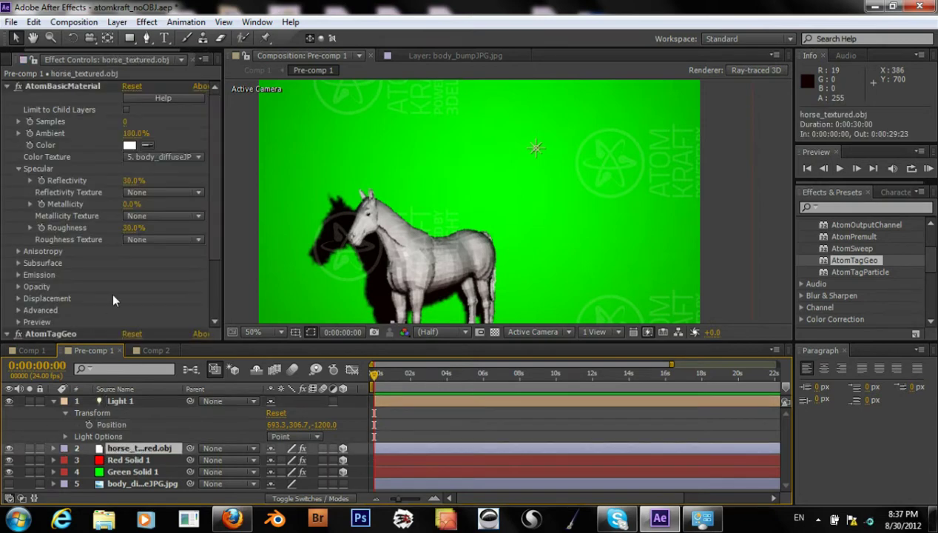
pyautogui.moveTo(215, 241); pyautogui.dragTo(204, 305)
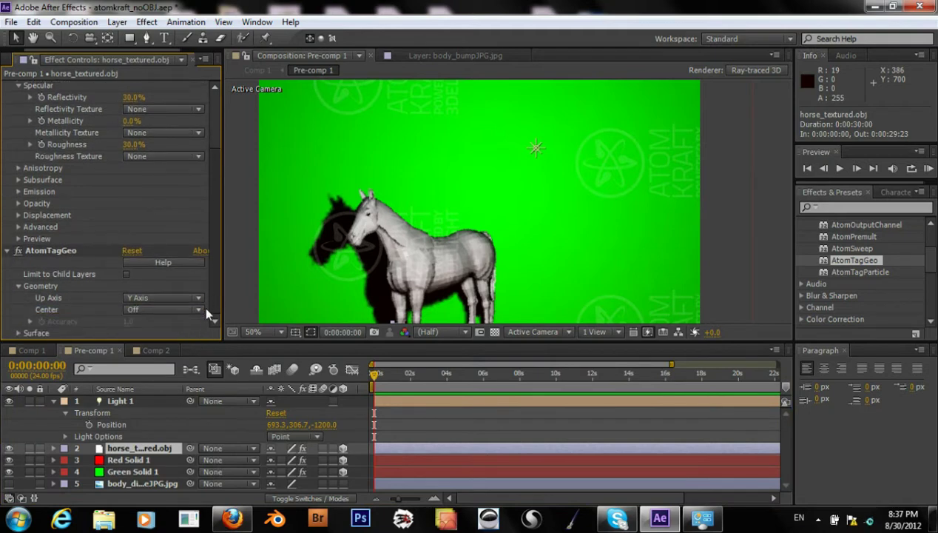
pyautogui.click(18, 333)
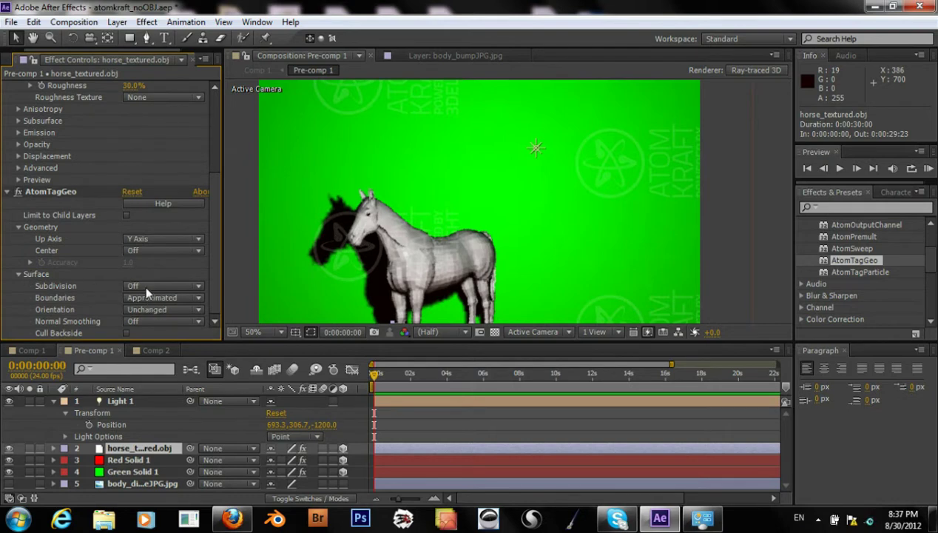
# - Set Normal Smoothing to Auto, try Off, then return it to Auto
pyautogui.click(151, 319)
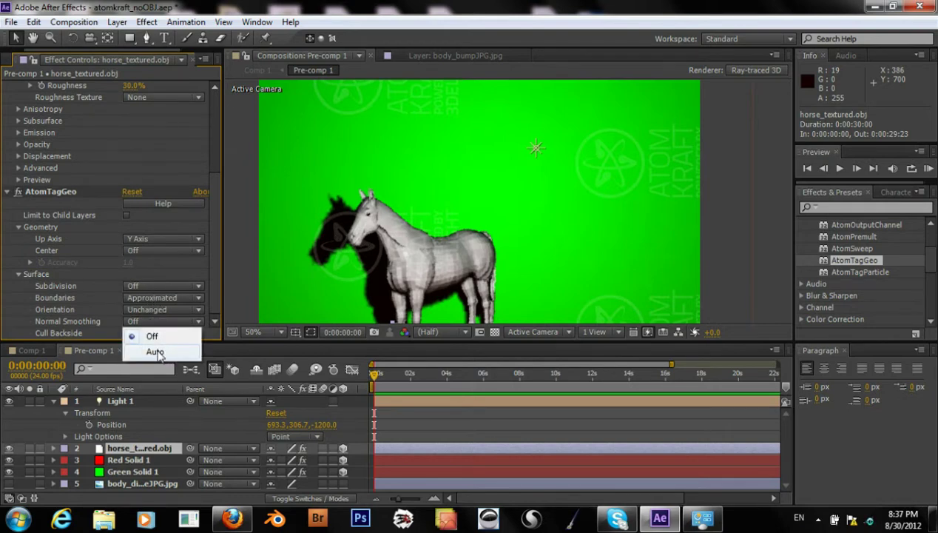
pyautogui.click(158, 352)
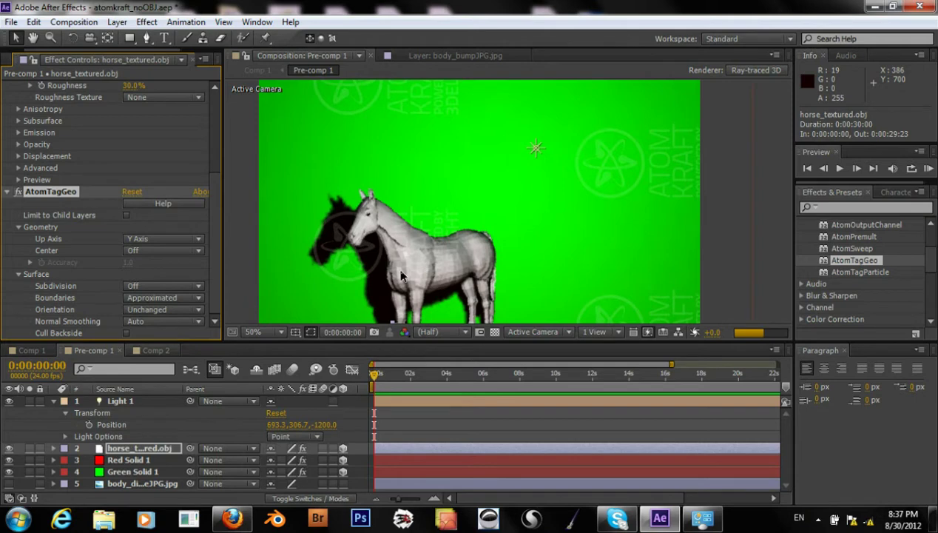
pyautogui.click(151, 326)
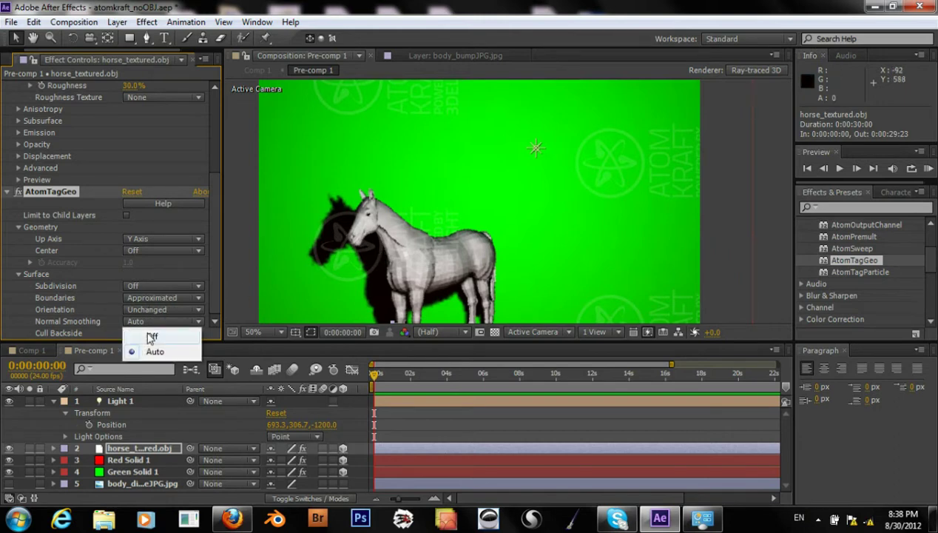
pyautogui.click(147, 334)
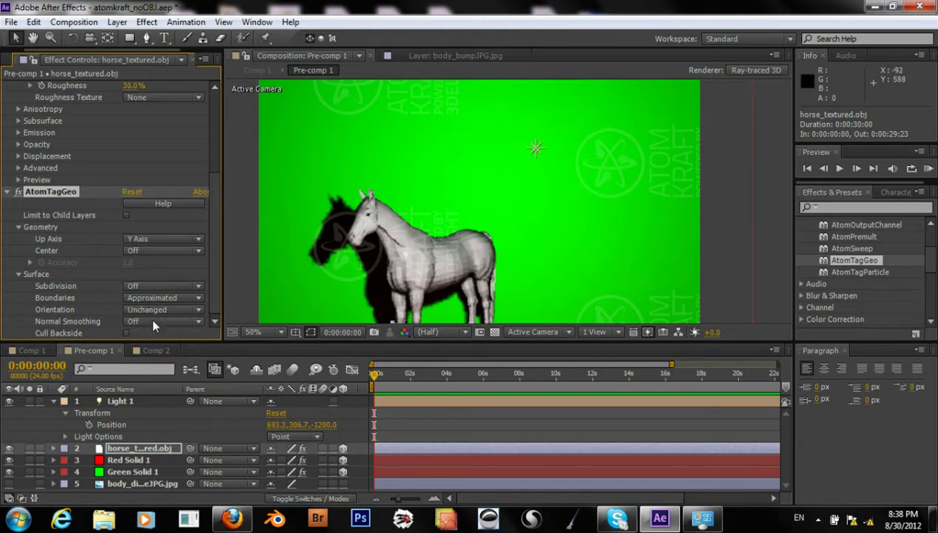
pyautogui.click(153, 322)
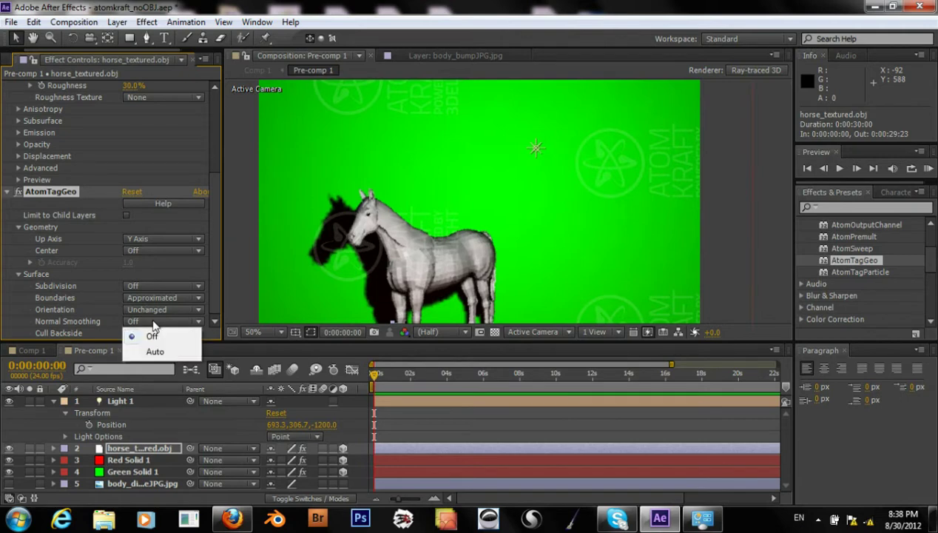
pyautogui.click(86, 316)
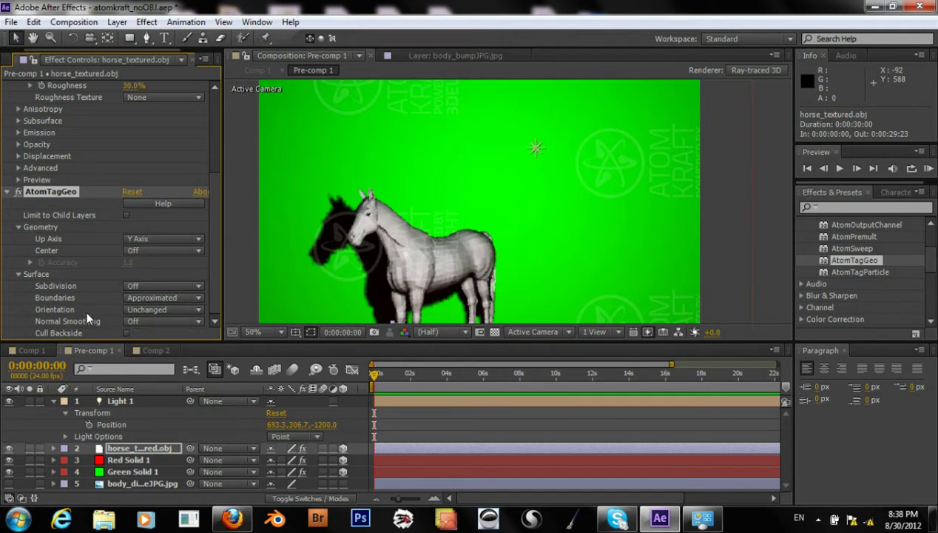
pyautogui.click(153, 321)
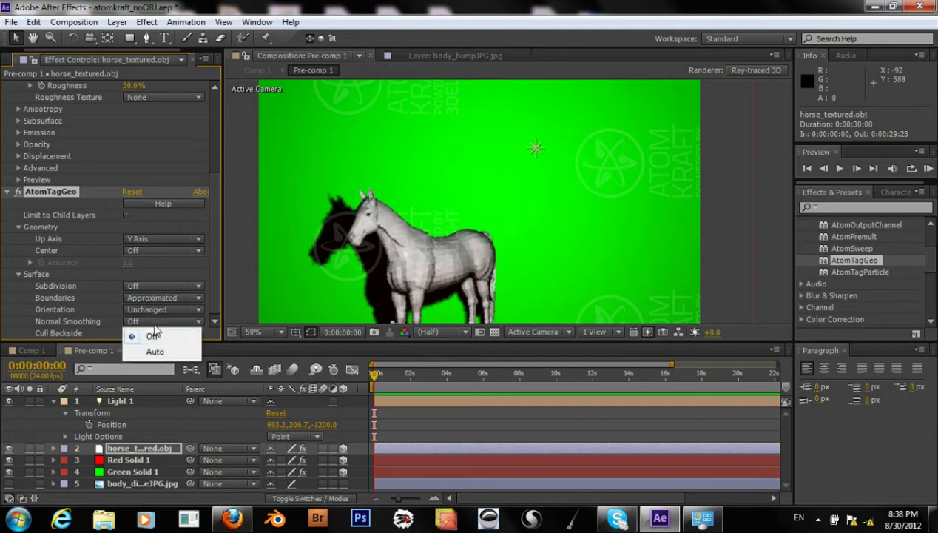
pyautogui.click(154, 351)
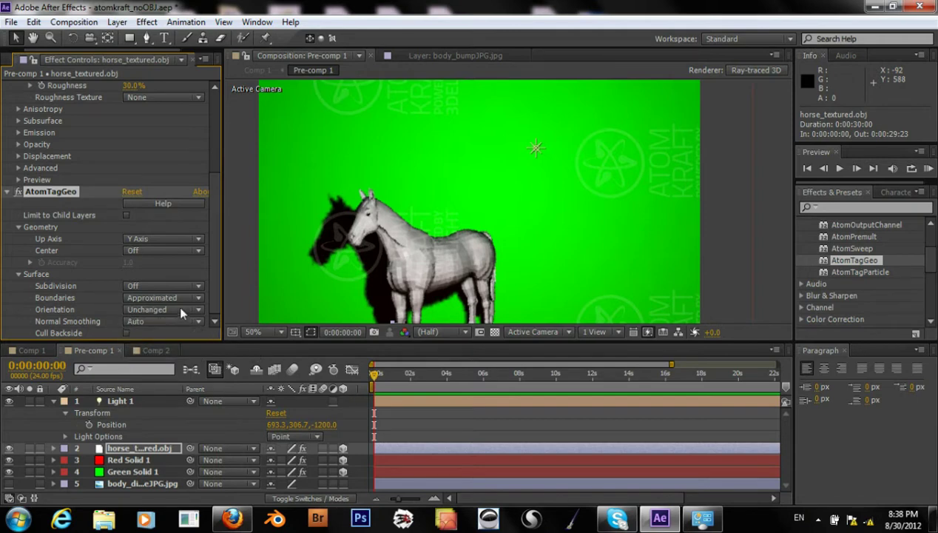
pyautogui.click(170, 287)
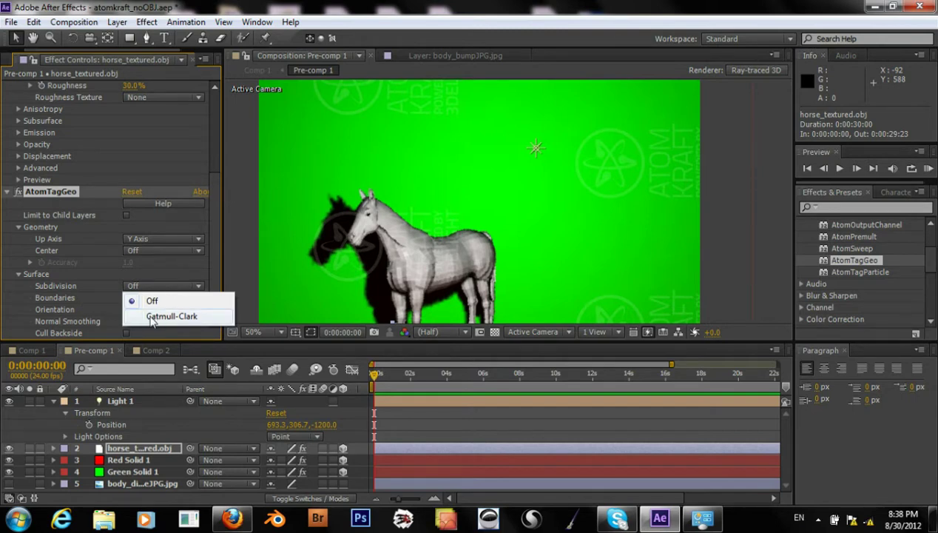
pyautogui.click(152, 317)
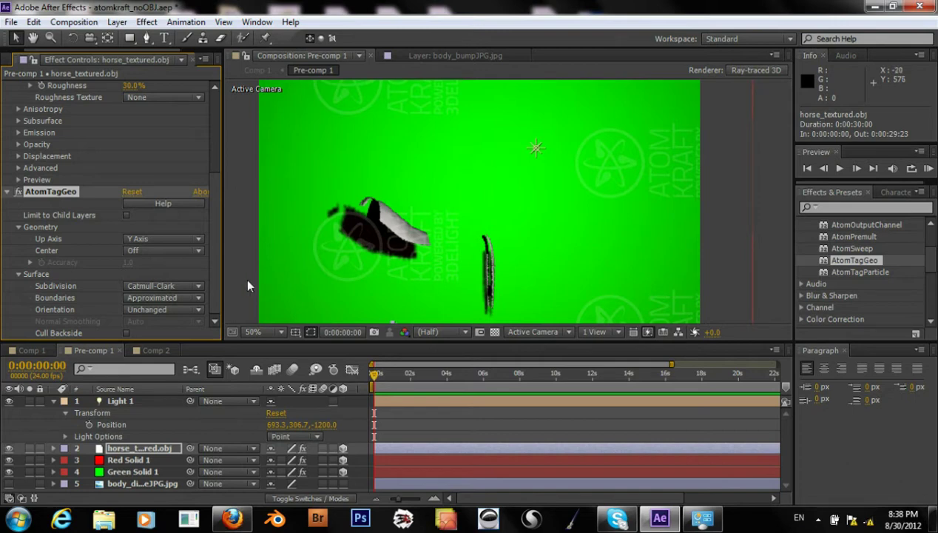
pyautogui.click(182, 285)
pyautogui.click(152, 301)
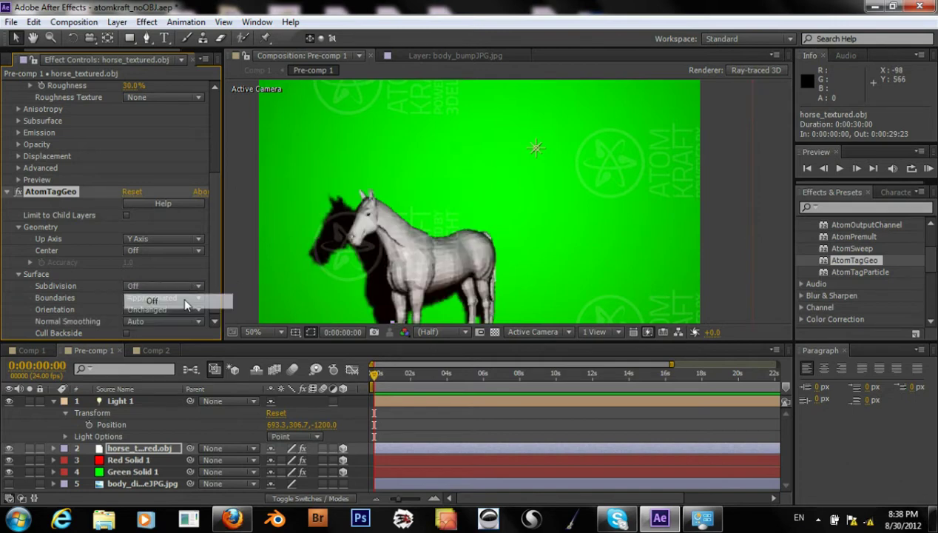
pyautogui.click(183, 286)
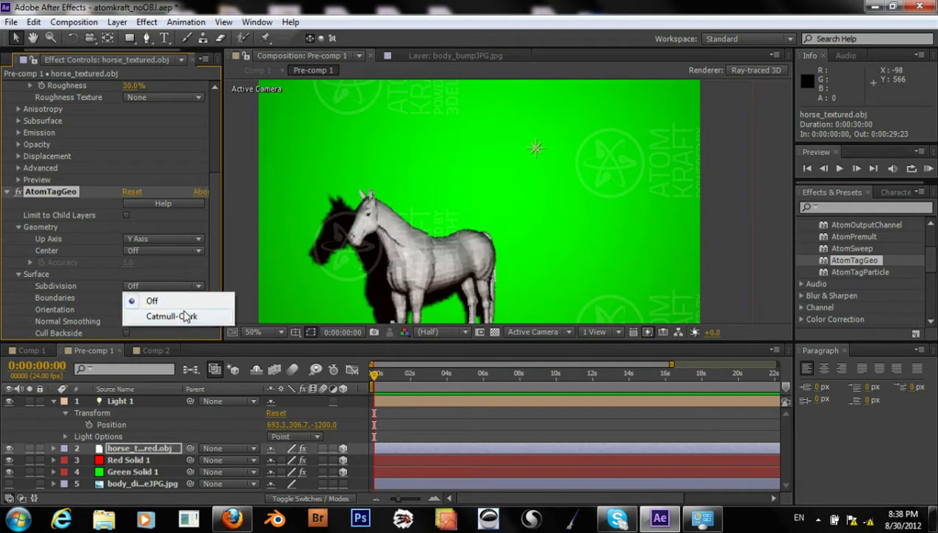
pyautogui.click(184, 316)
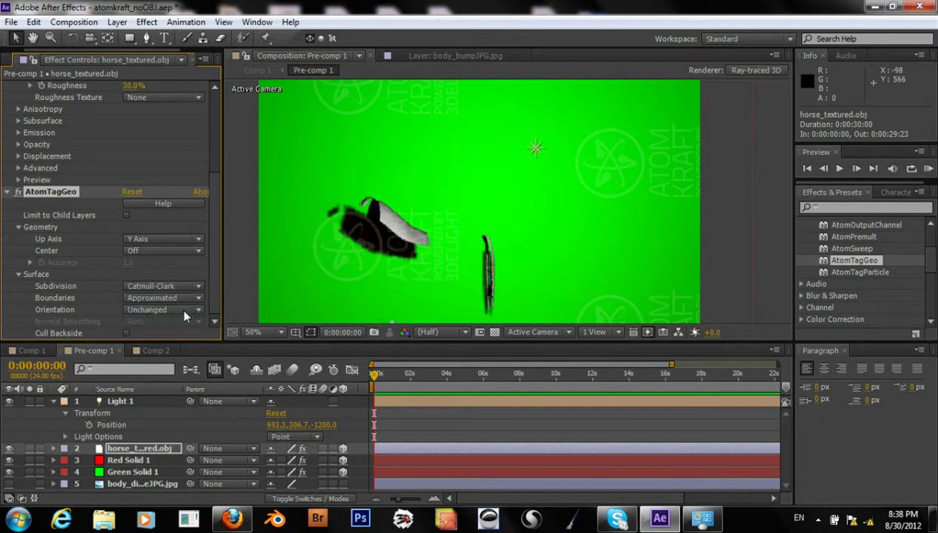
pyautogui.click(184, 288)
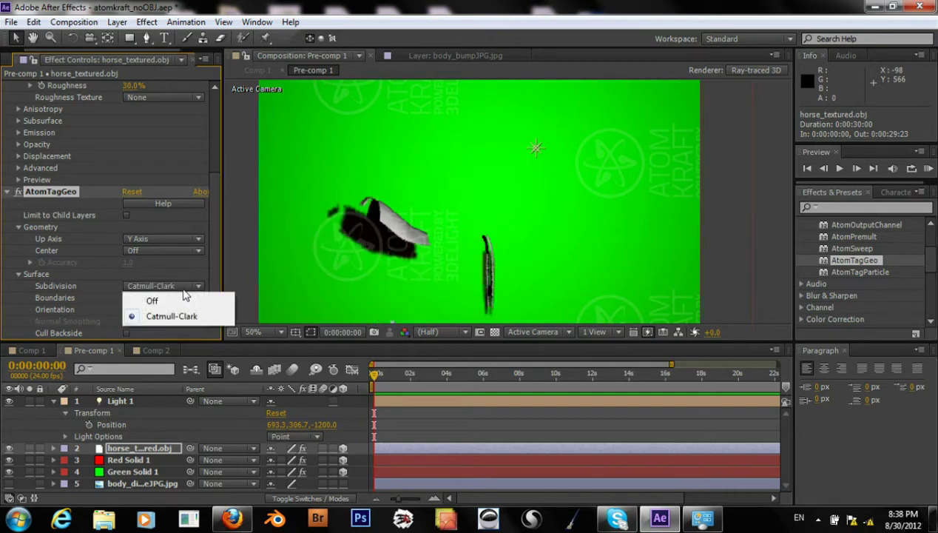
pyautogui.click(65, 279)
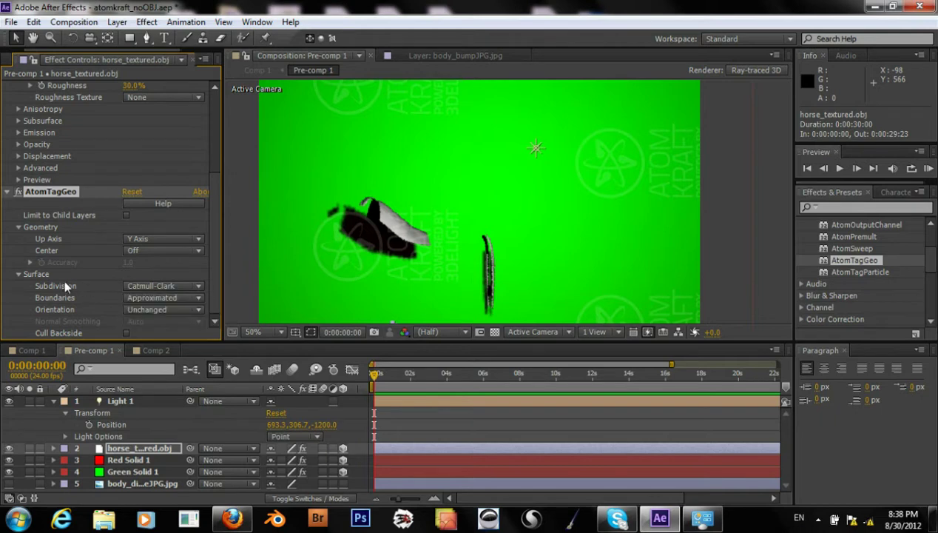
pyautogui.click(163, 285)
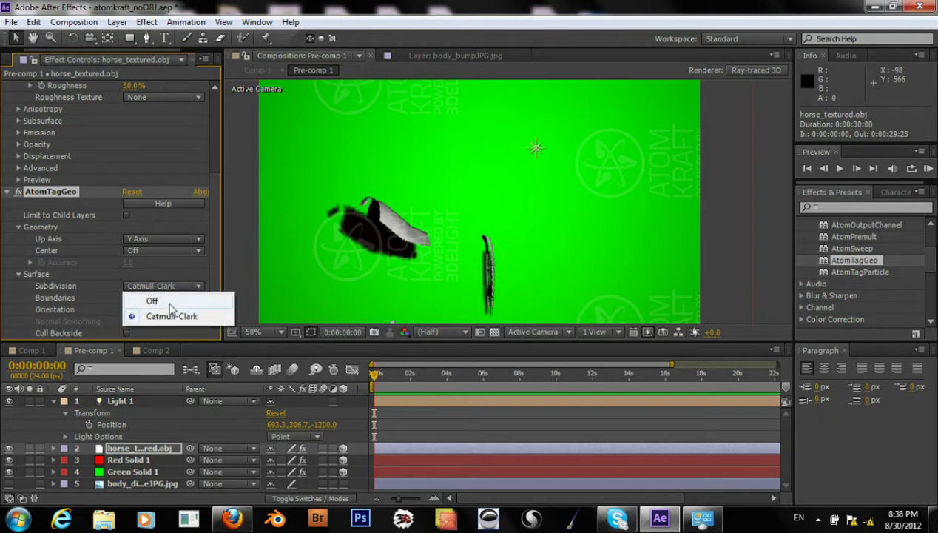
pyautogui.click(169, 303)
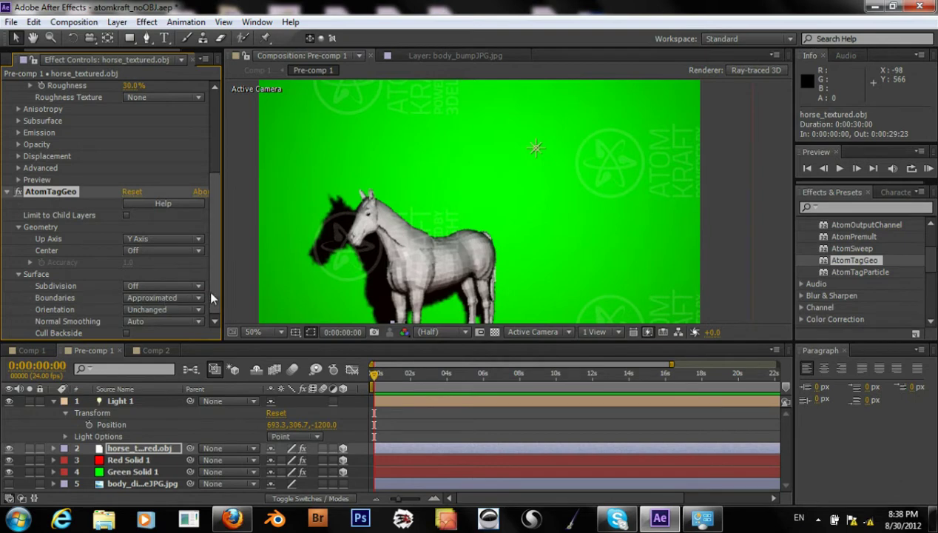
pyautogui.scroll(2, 209, 289)
pyautogui.scroll(-2, 209, 290)
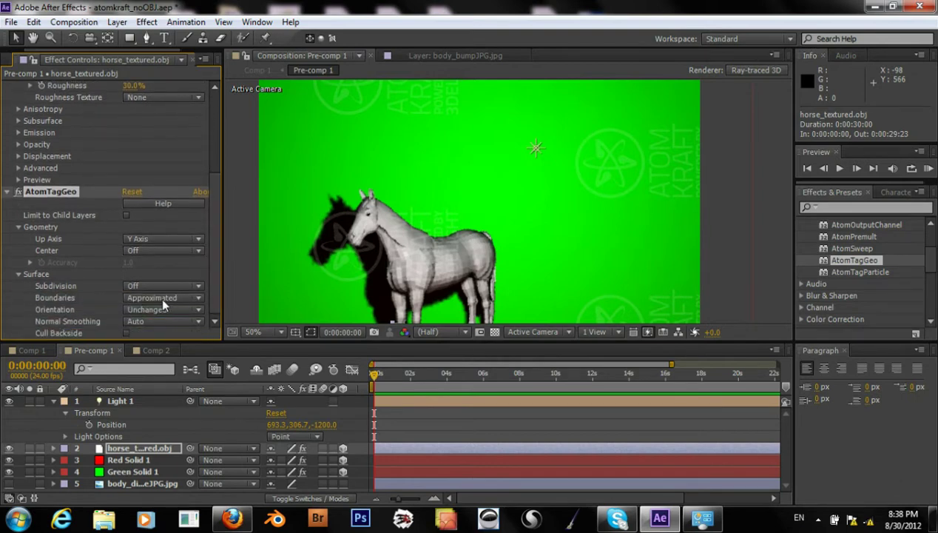
pyautogui.click(161, 296)
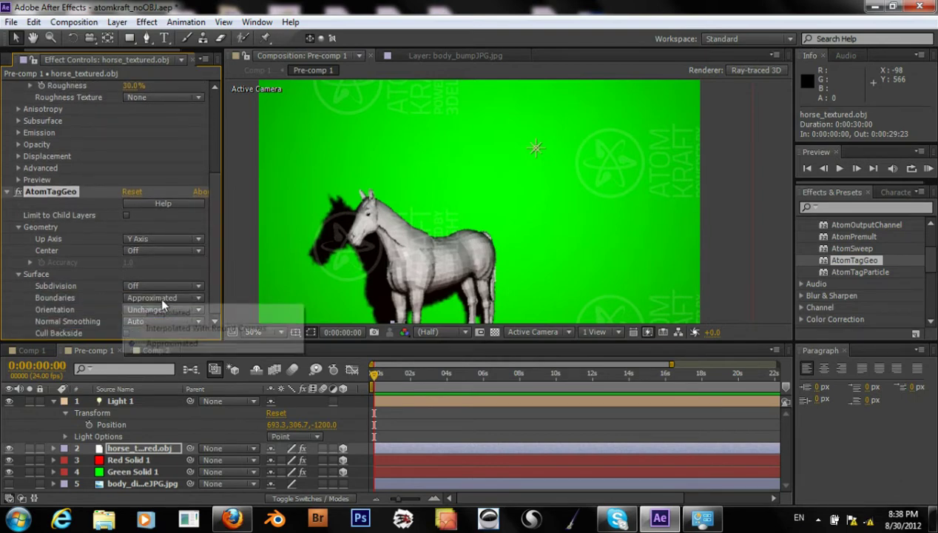
pyautogui.click(105, 295)
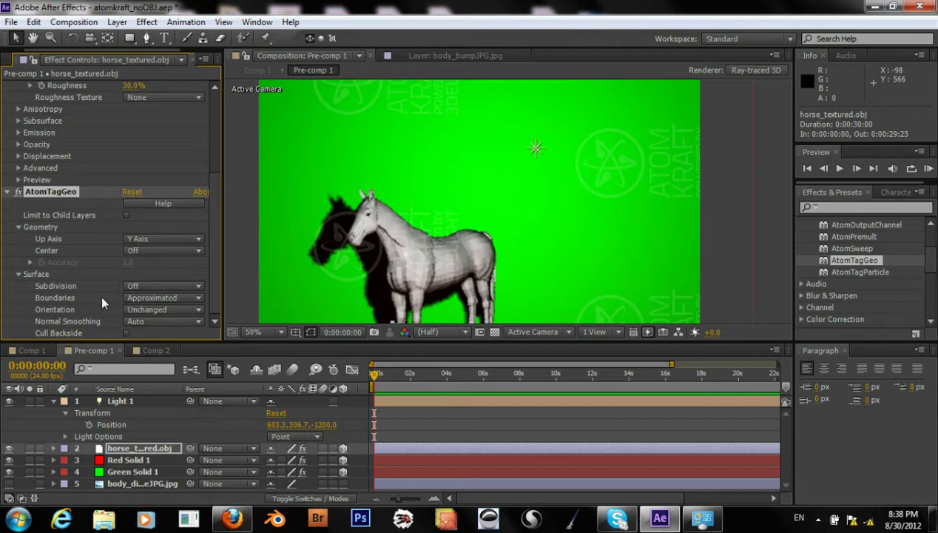
pyautogui.click(173, 307)
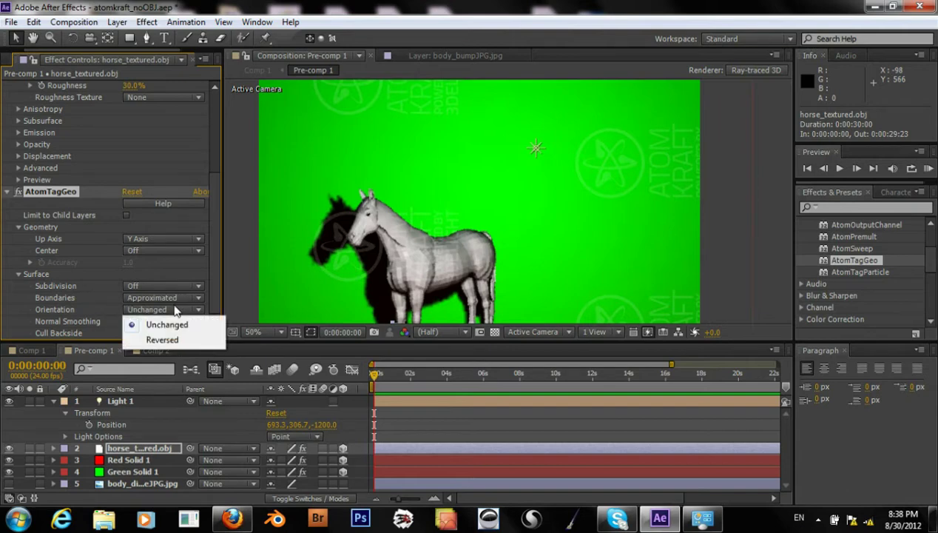
pyautogui.click(213, 258)
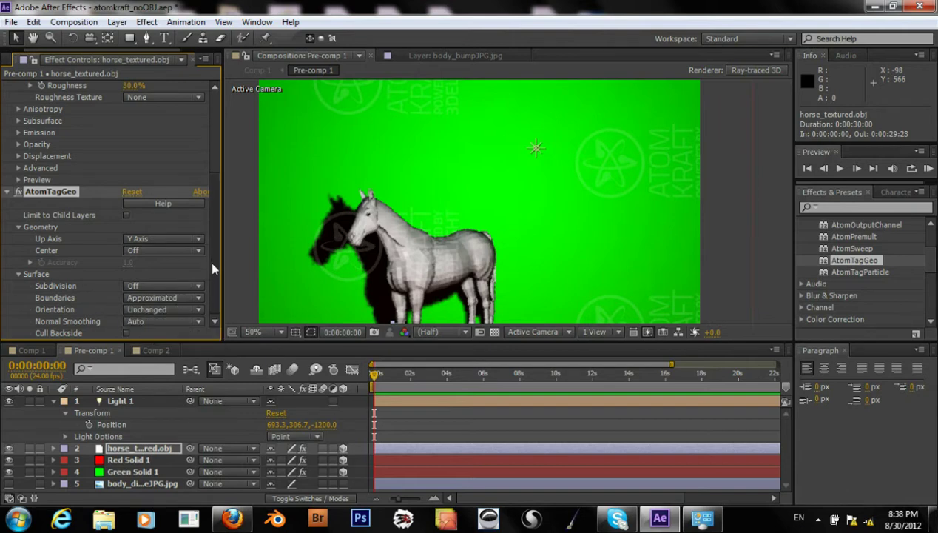
pyautogui.scroll(2, 211, 241)
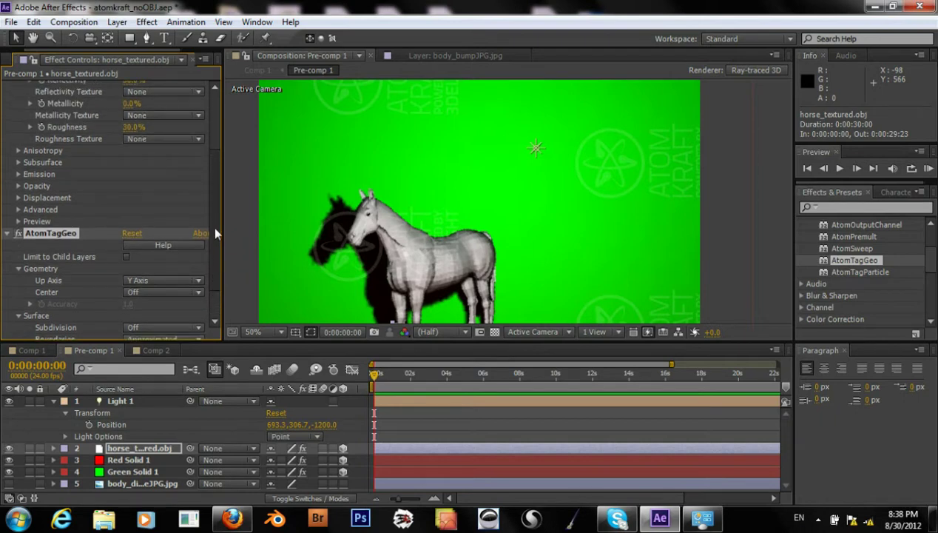
pyautogui.scroll(3, 208, 199)
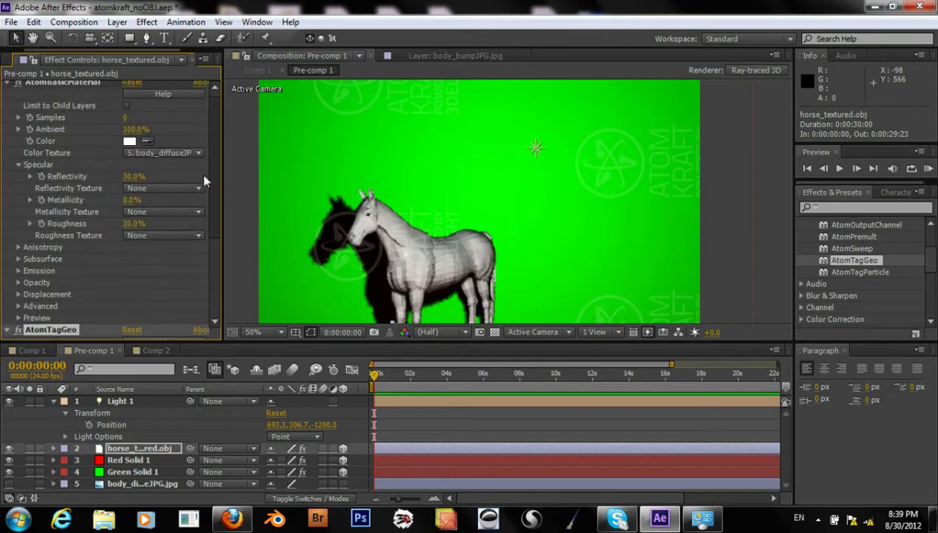
# - Drag AtomTagParticle onto the horse layer below AtomTagGeo, so it renders as Point particles
pyautogui.click(858, 271)
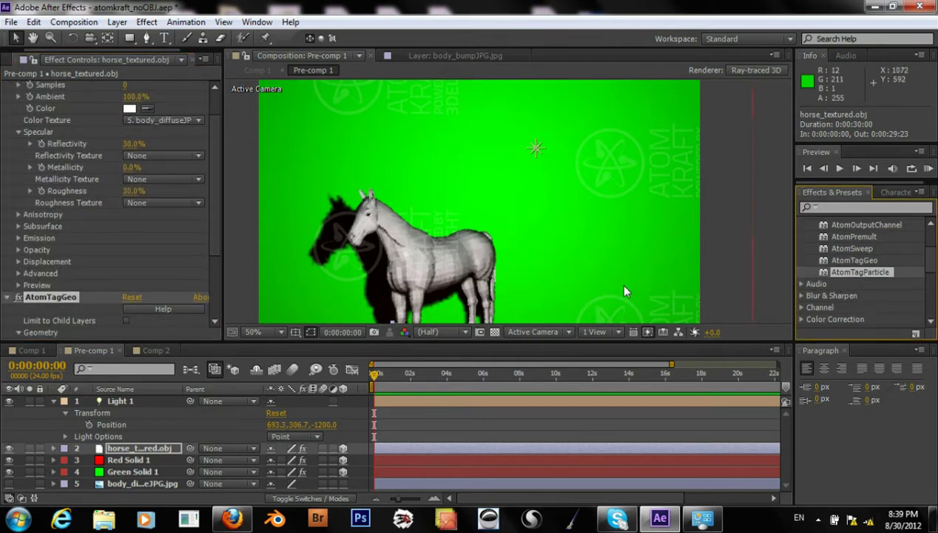
pyautogui.press(',')
pyautogui.press(',')
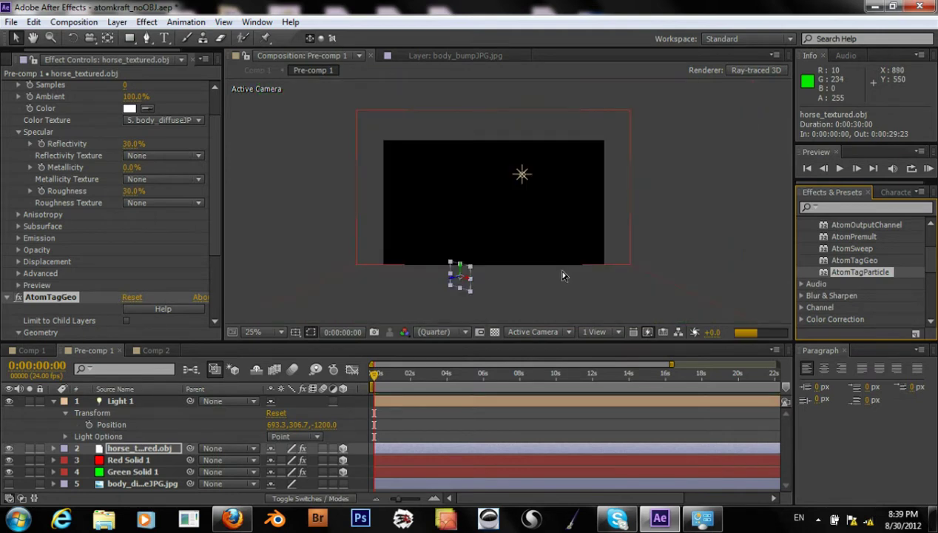
pyautogui.press('.')
pyautogui.press(',')
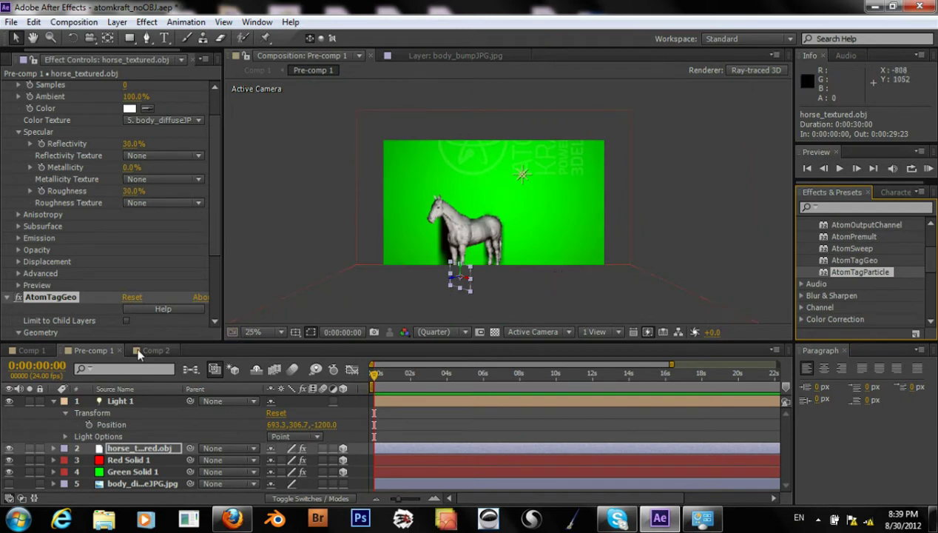
pyautogui.click(60, 296)
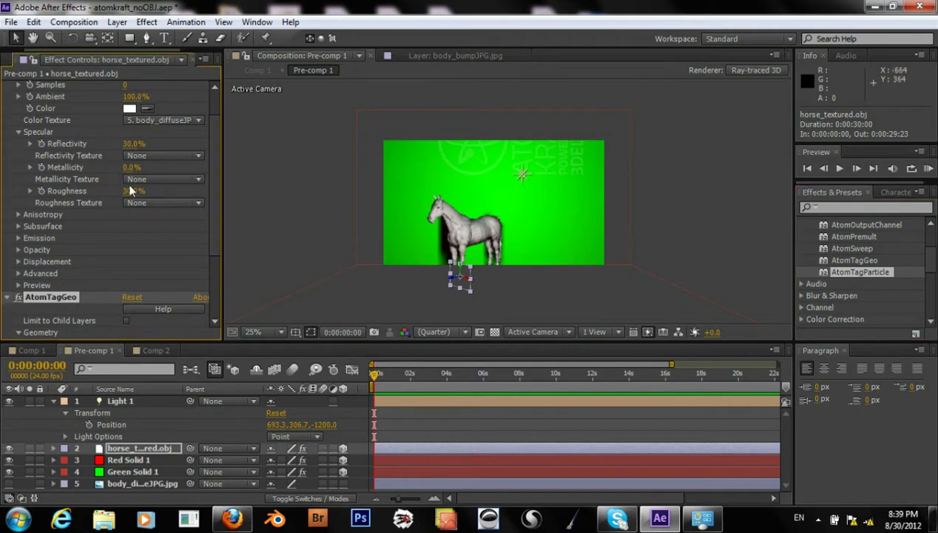
pyautogui.scroll(2, 110, 191)
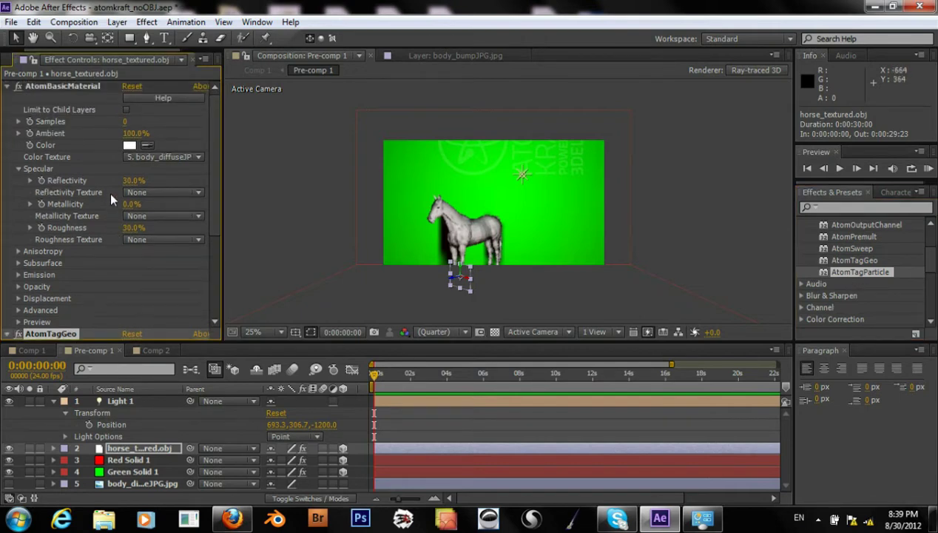
pyautogui.scroll(-2, 109, 192)
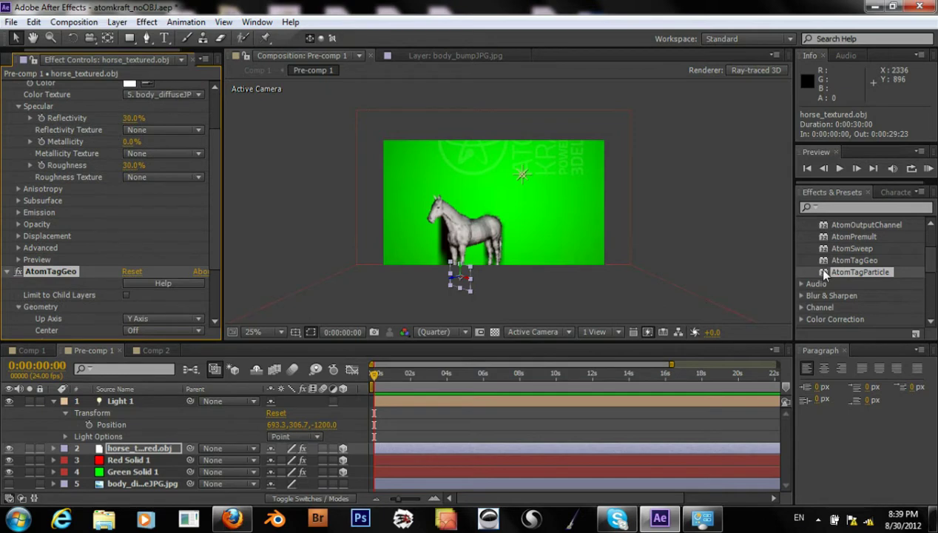
pyautogui.moveTo(823, 273); pyautogui.dragTo(42, 332)
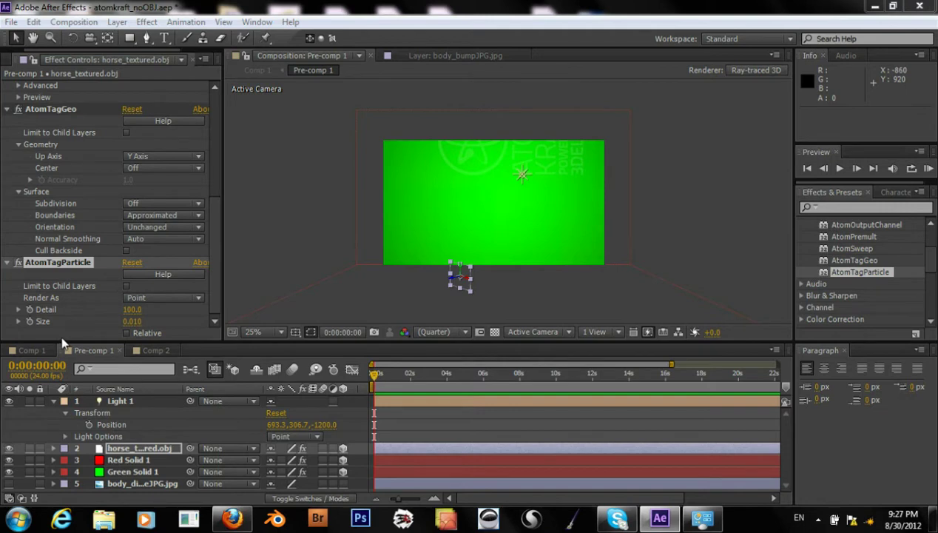
# - Delete the Red Solid 1 and Green Solid 1 layers, then reselect horse_textured.obj
pyautogui.click(122, 451)
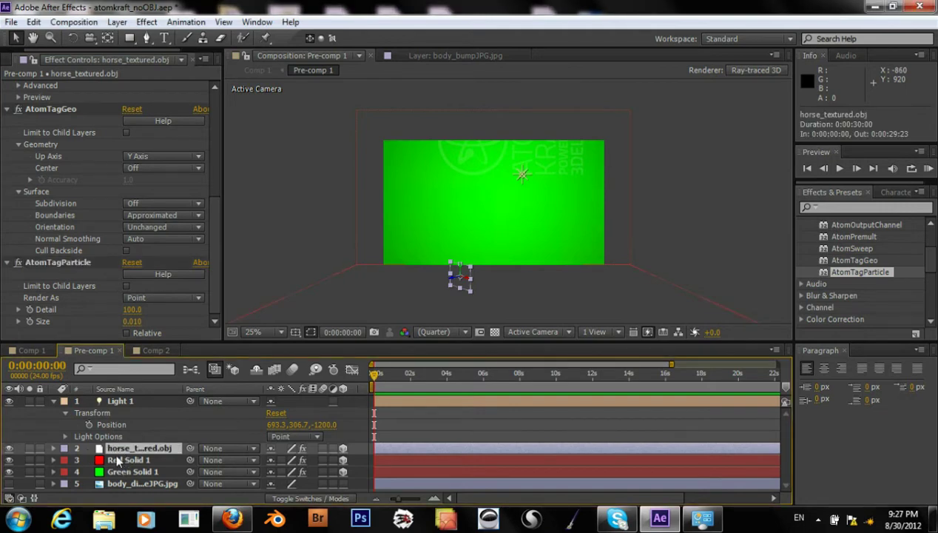
pyautogui.click(117, 461)
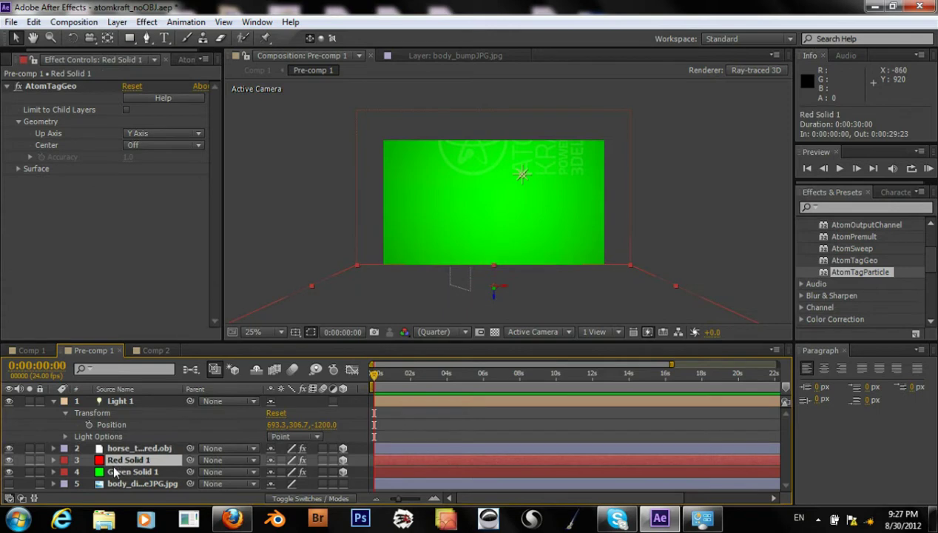
pyautogui.press('Delete')
pyautogui.click(118, 460)
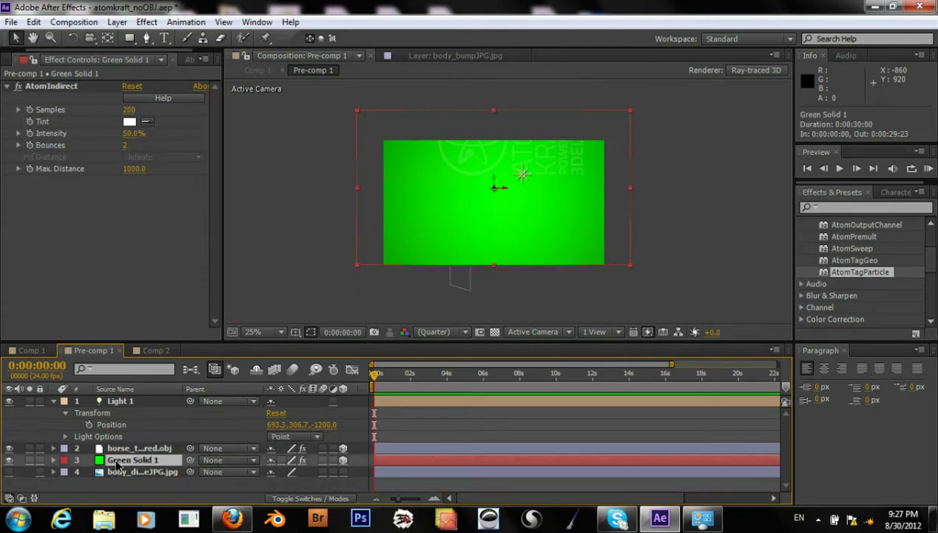
pyautogui.press('Delete')
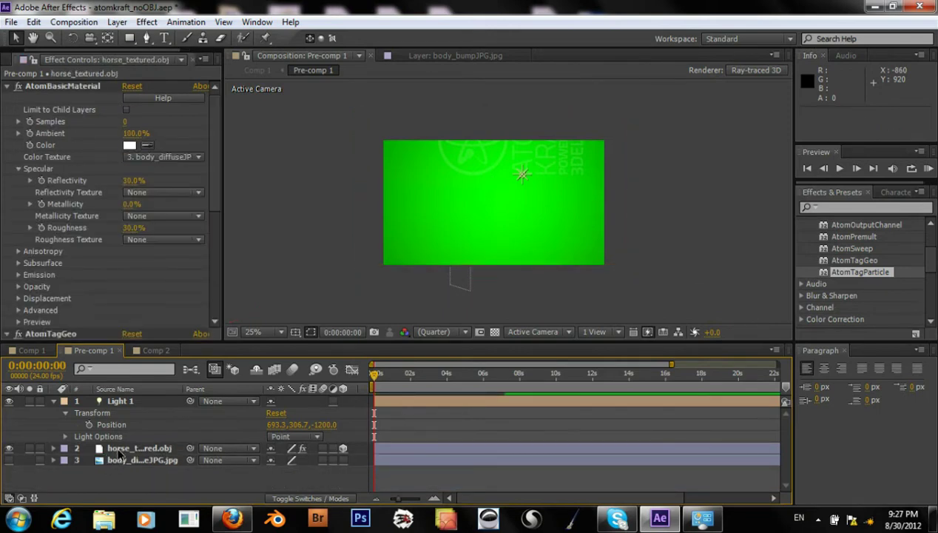
pyautogui.click(120, 449)
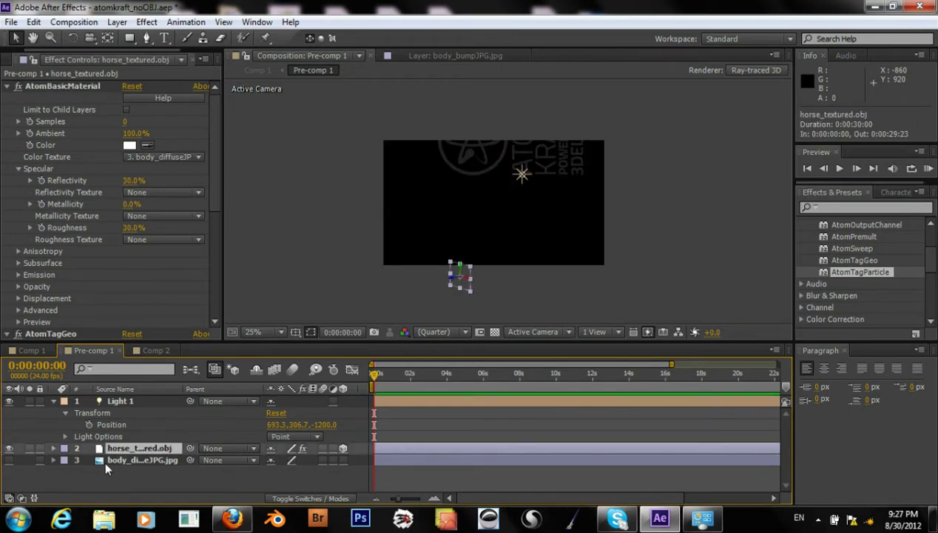
pyautogui.click(104, 459)
pyautogui.click(108, 448)
# - Set the horse_textured.obj layer's Position Y to 300
pyautogui.moveTo(459, 274); pyautogui.dragTo(458, 273)
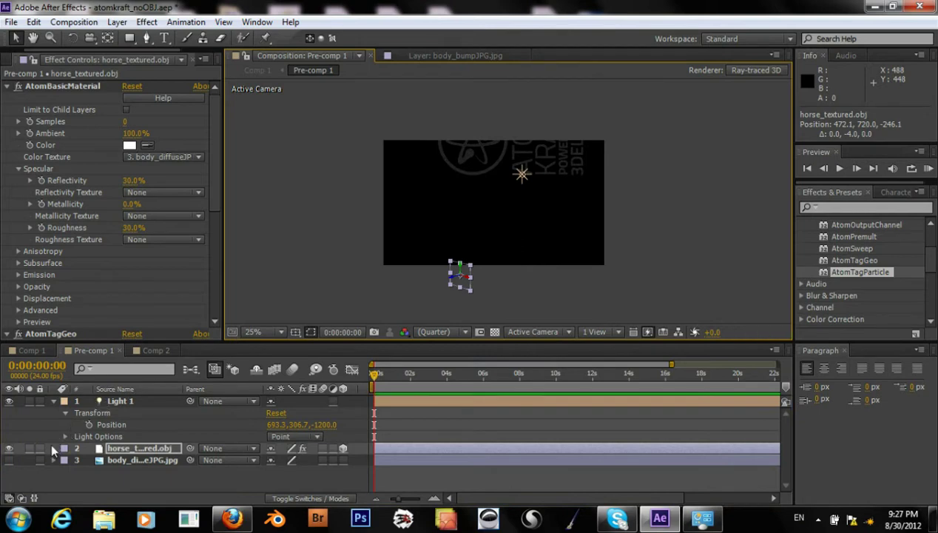
pyautogui.click(53, 448)
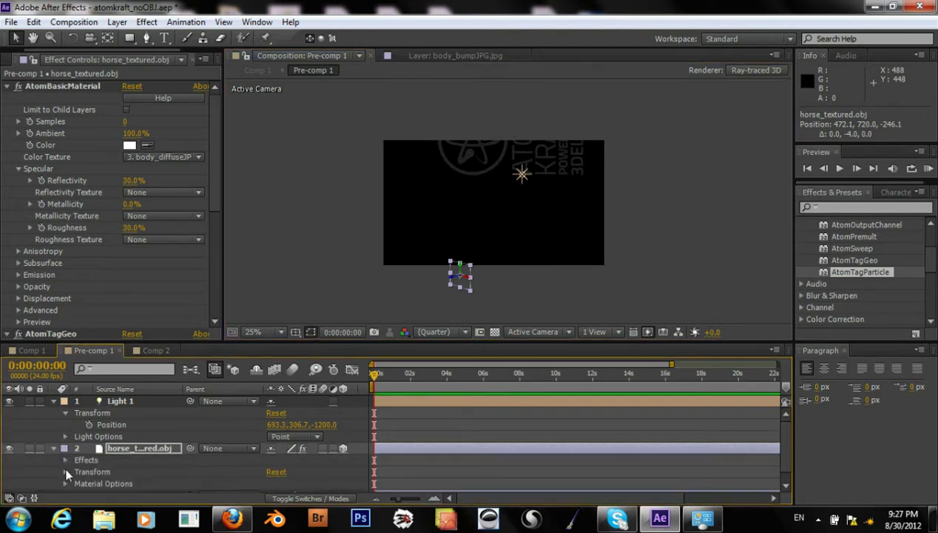
pyautogui.click(66, 472)
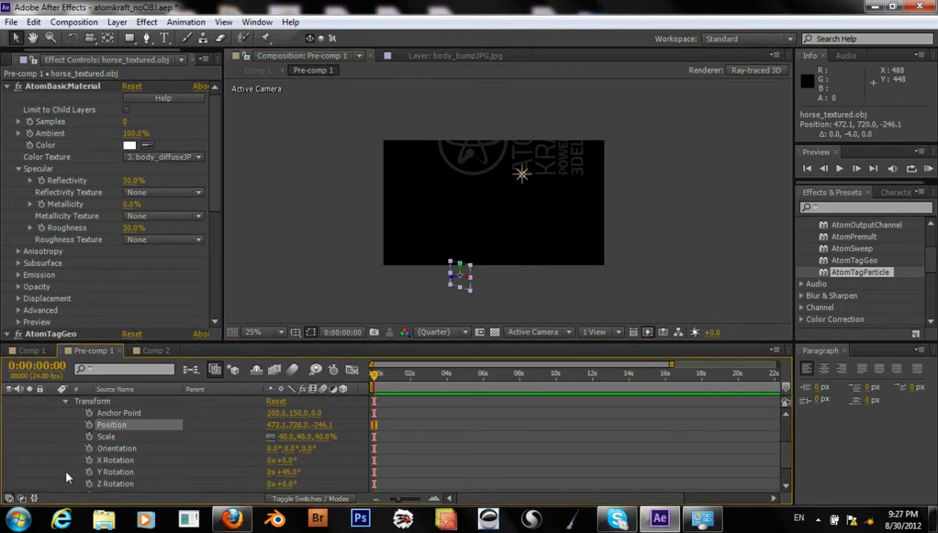
pyautogui.click(297, 425)
pyautogui.write('300')
pyautogui.press('Return')
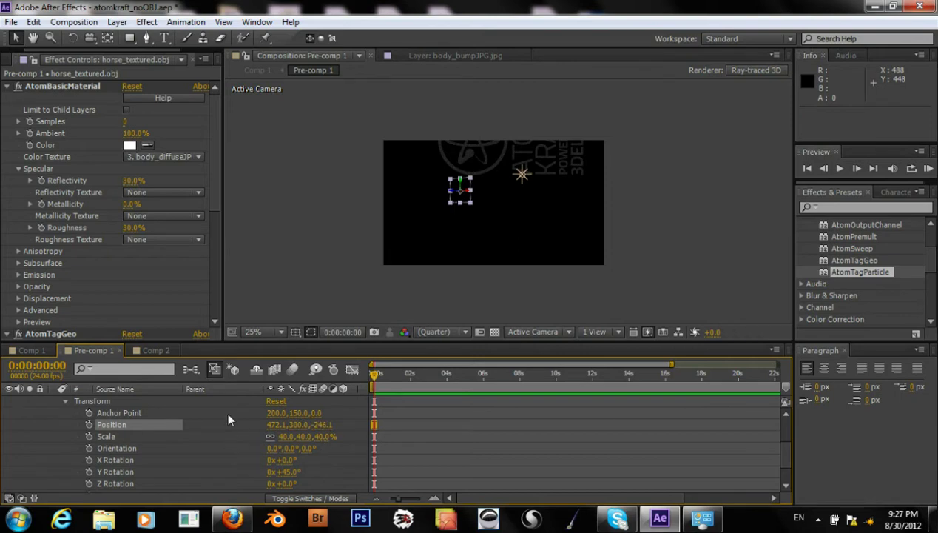
pyautogui.click(522, 174)
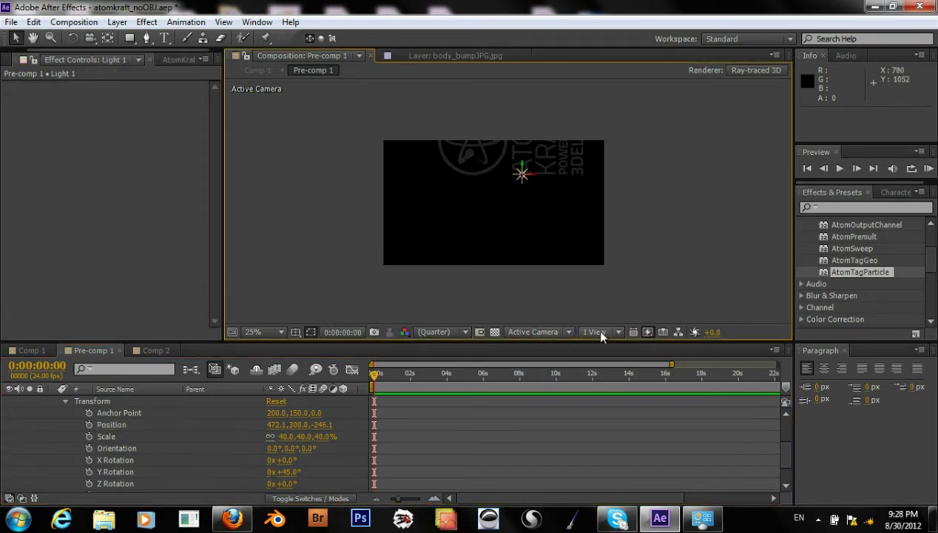
# - Switch the 3D view to Top and select the Light 1 layer
pyautogui.click(522, 331)
pyautogui.click(537, 218)
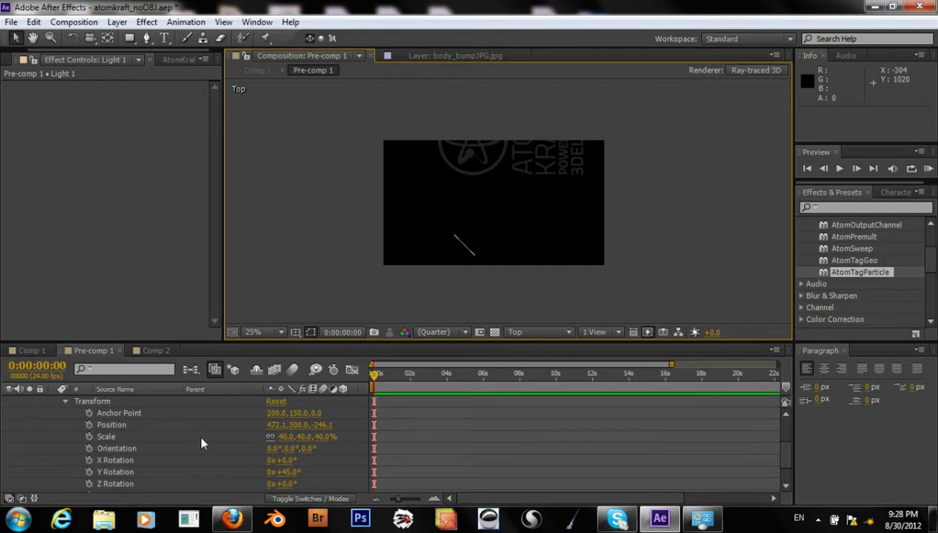
pyautogui.scroll(3, 198, 433)
pyautogui.click(148, 403)
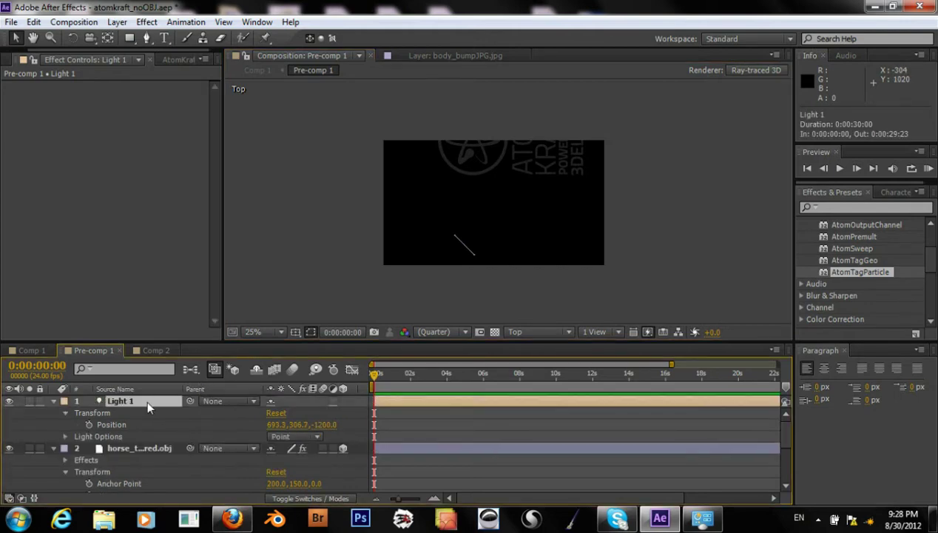
pyautogui.click(468, 249)
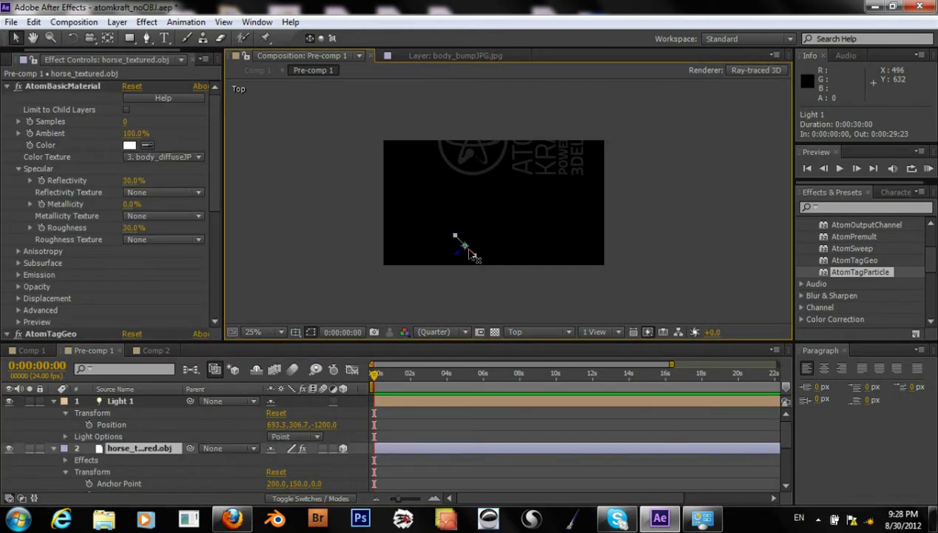
pyautogui.click(504, 304)
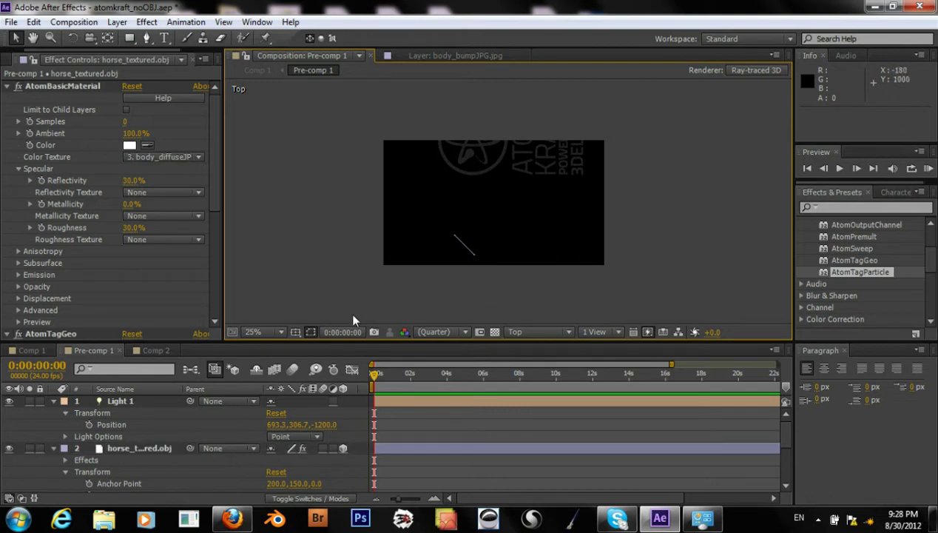
pyautogui.click(120, 399)
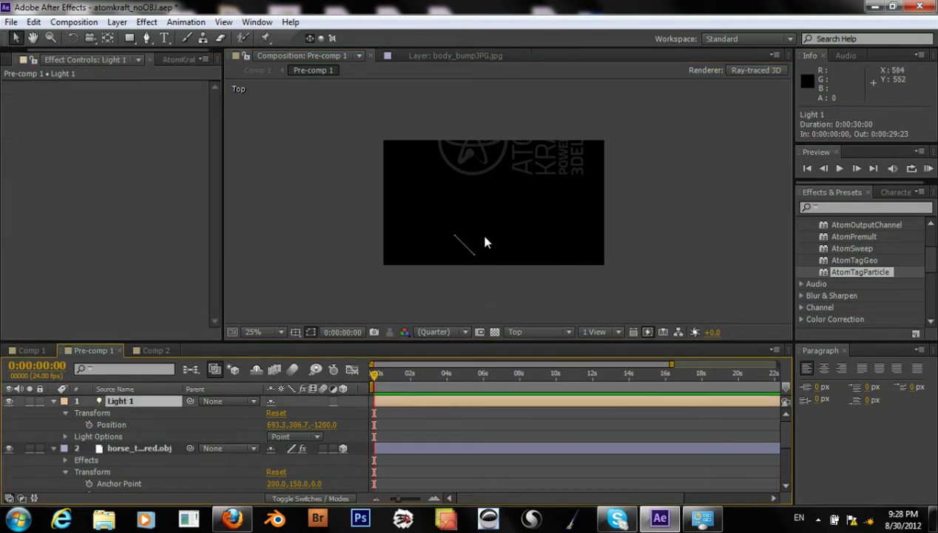
# - Drag Light 1 to Z -320 and X 729.3, then return to Active Camera view
pyautogui.press(',')
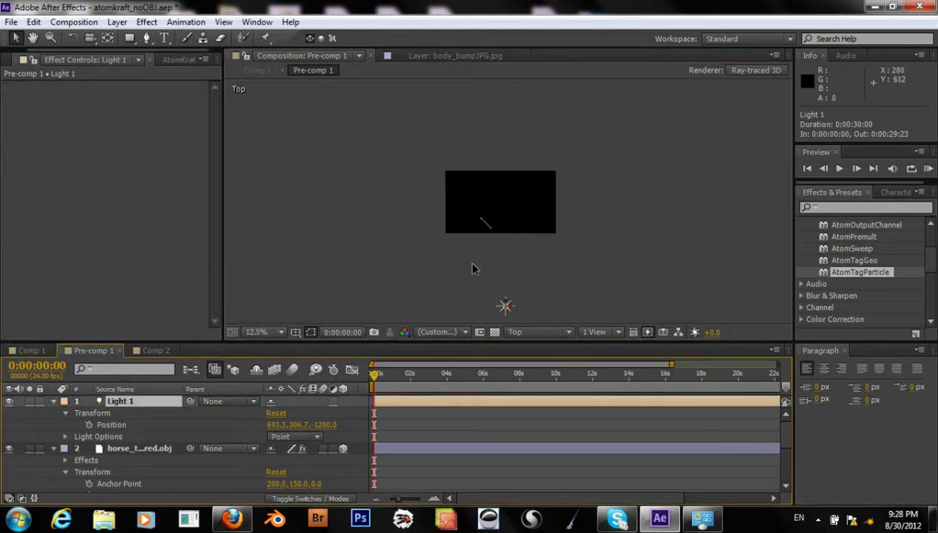
pyautogui.press(',')
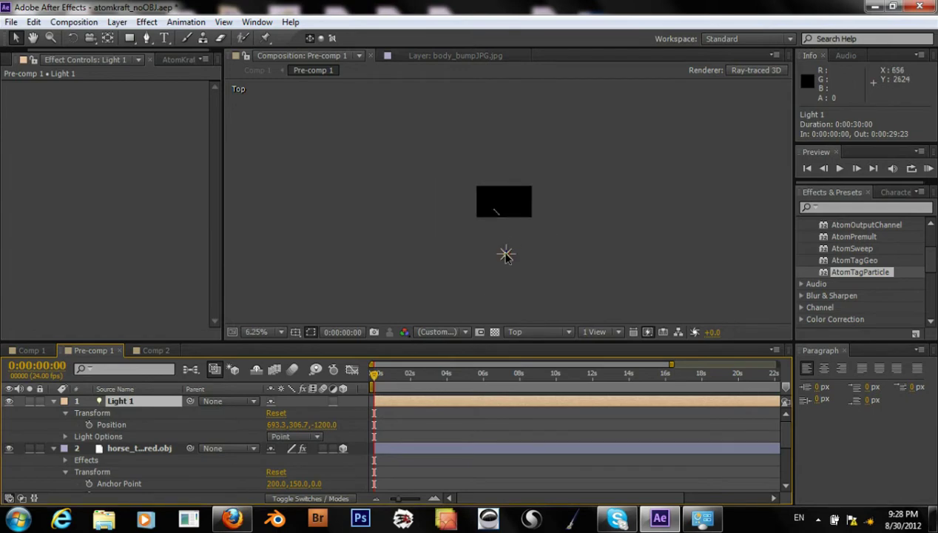
pyautogui.moveTo(505, 253); pyautogui.dragTo(509, 214)
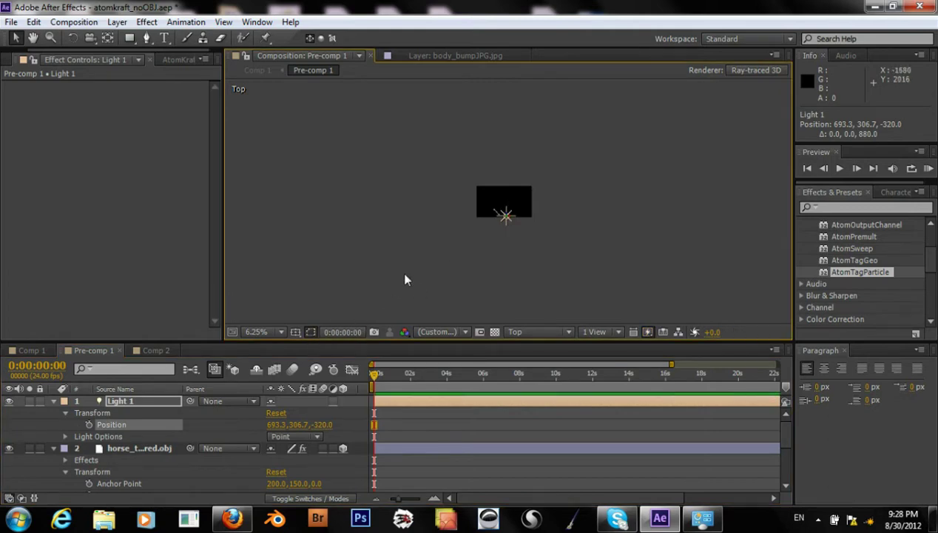
pyautogui.press('.')
pyautogui.press('.')
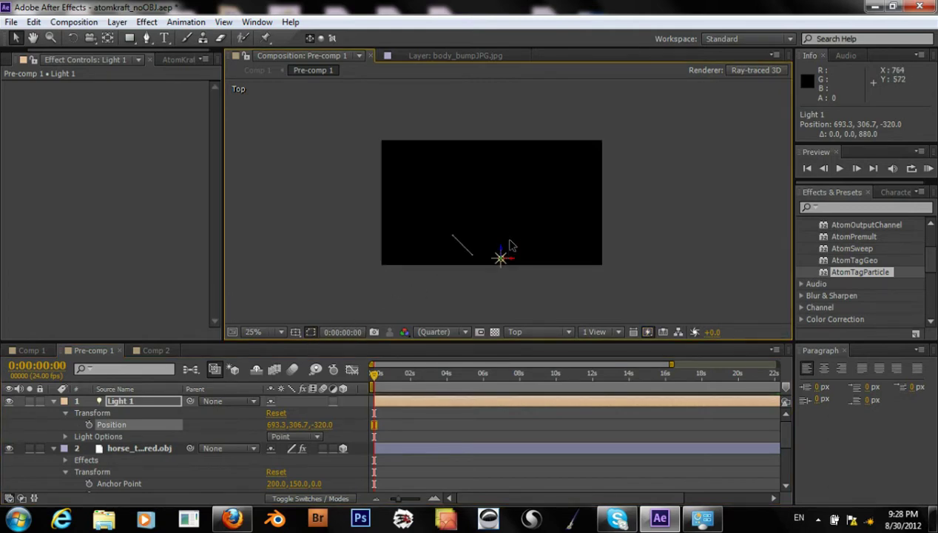
pyautogui.moveTo(512, 265); pyautogui.dragTo(542, 264)
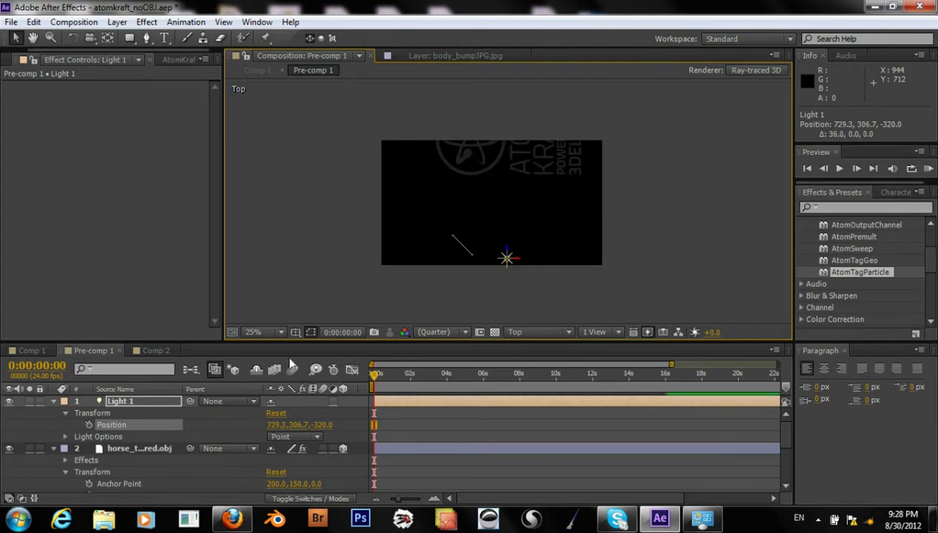
pyautogui.click(521, 330)
pyautogui.click(540, 167)
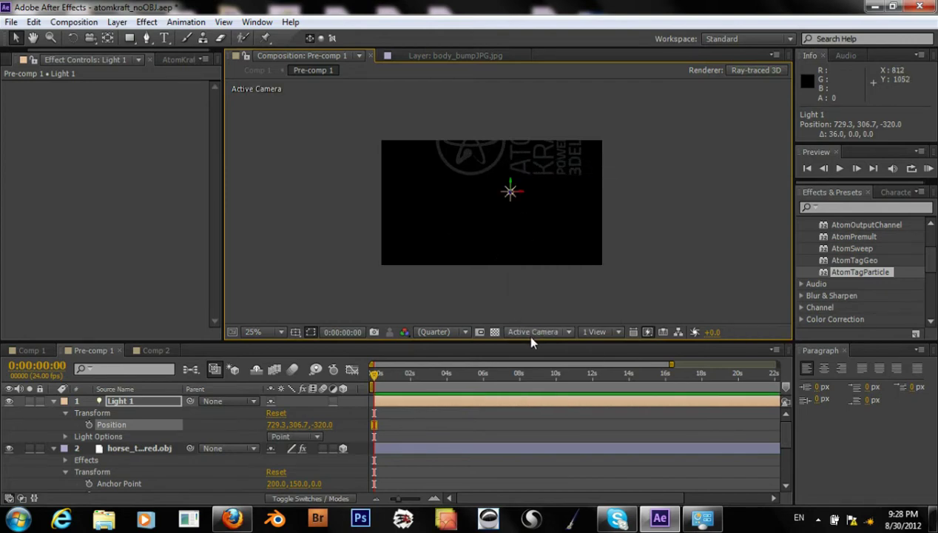
# - Nudge the horse model down to Y 312 using its gizmo in the viewer
pyautogui.click(142, 400)
pyautogui.click(123, 447)
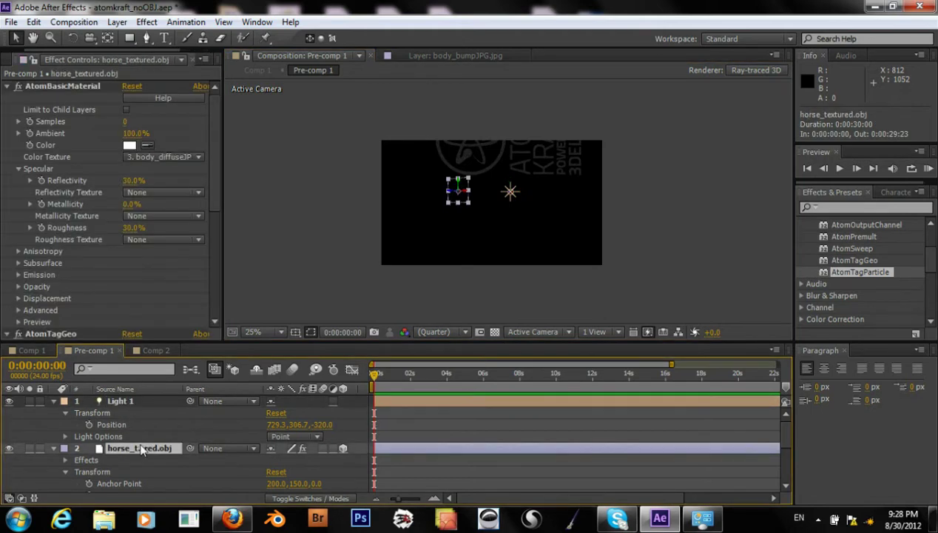
pyautogui.scroll(-8, 151, 272)
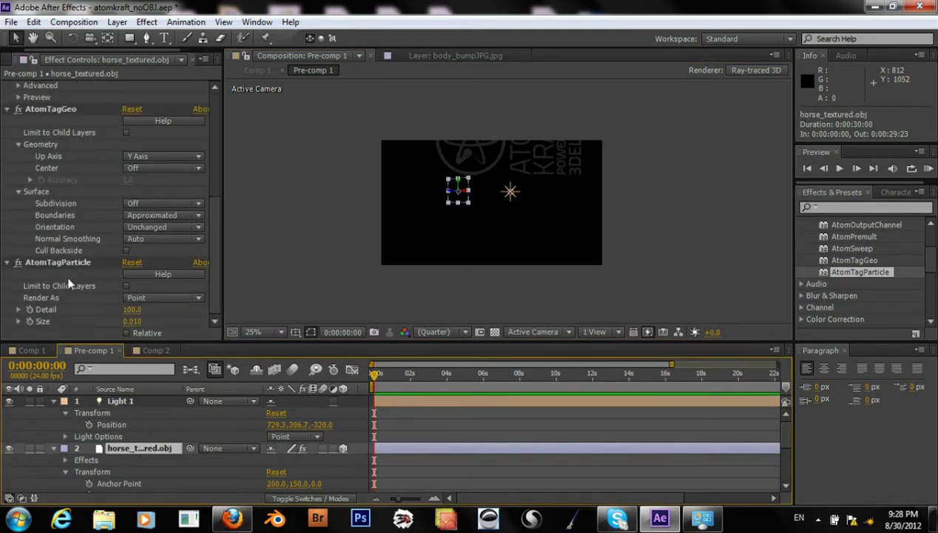
pyautogui.click(20, 267)
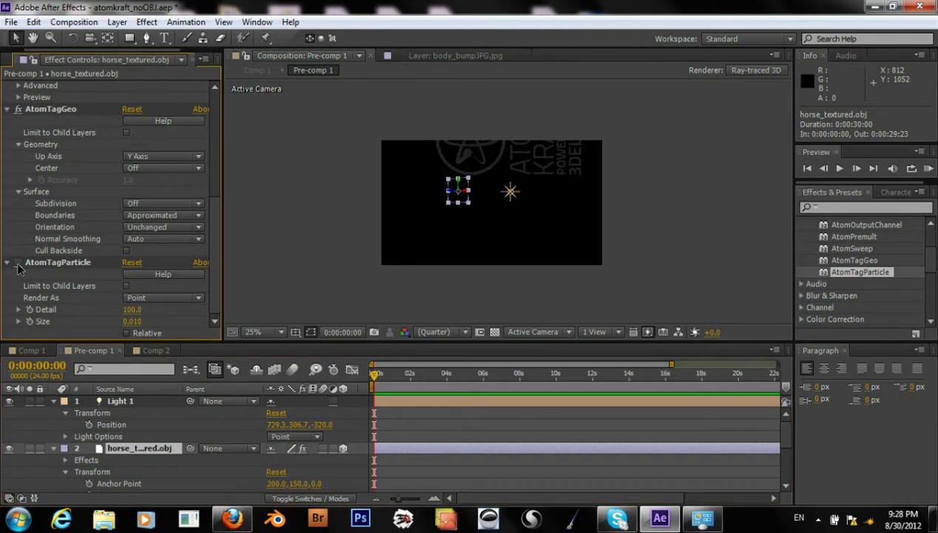
pyautogui.click(455, 190)
pyautogui.moveTo(457, 225); pyautogui.dragTo(458, 226)
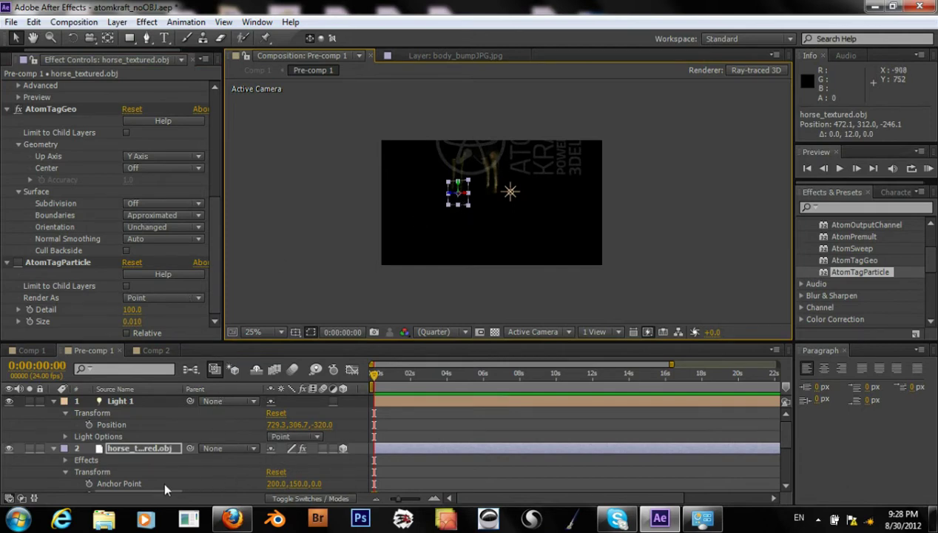
# - Set the horse's Position Y to 420, then 500, and drag Light 1 up to Y 294.7
pyautogui.scroll(-3, 164, 463)
pyautogui.scroll(1, 165, 467)
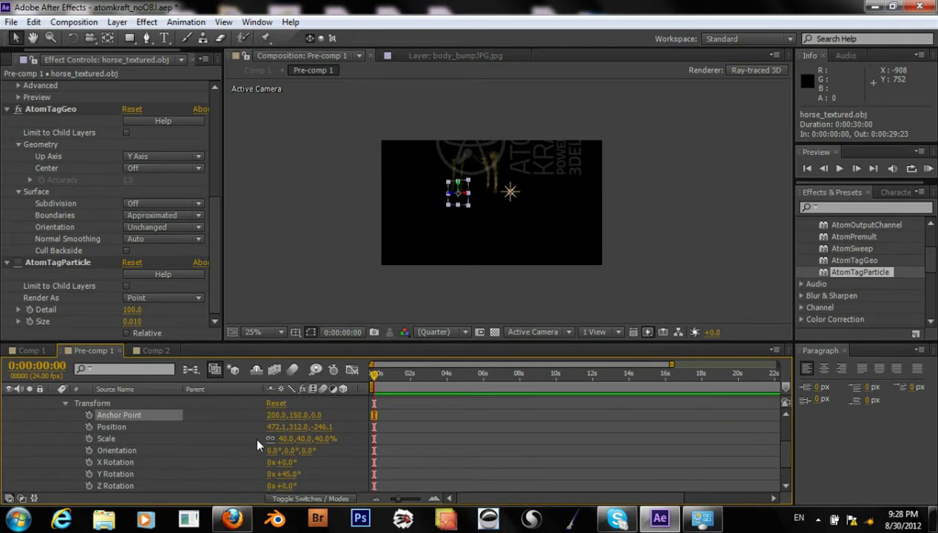
pyautogui.click(298, 427)
pyautogui.write('420')
pyautogui.press('Return')
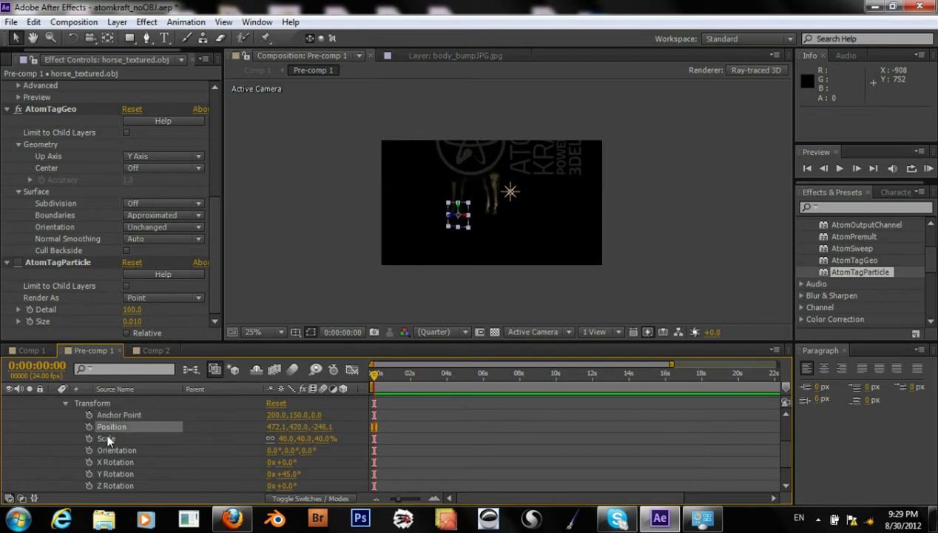
pyautogui.click(298, 426)
pyautogui.write('500')
pyautogui.press('Return')
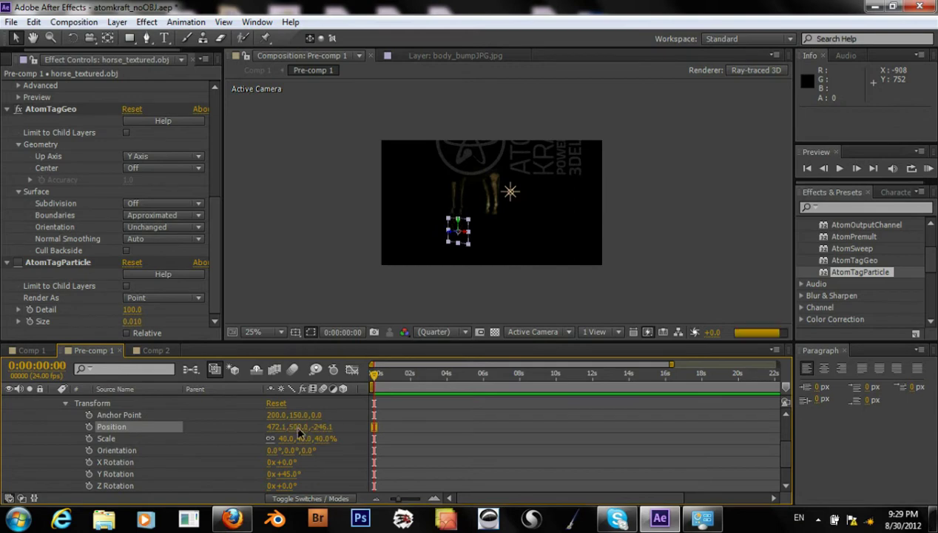
pyautogui.click(510, 192)
pyautogui.moveTo(510, 186); pyautogui.dragTo(518, 135)
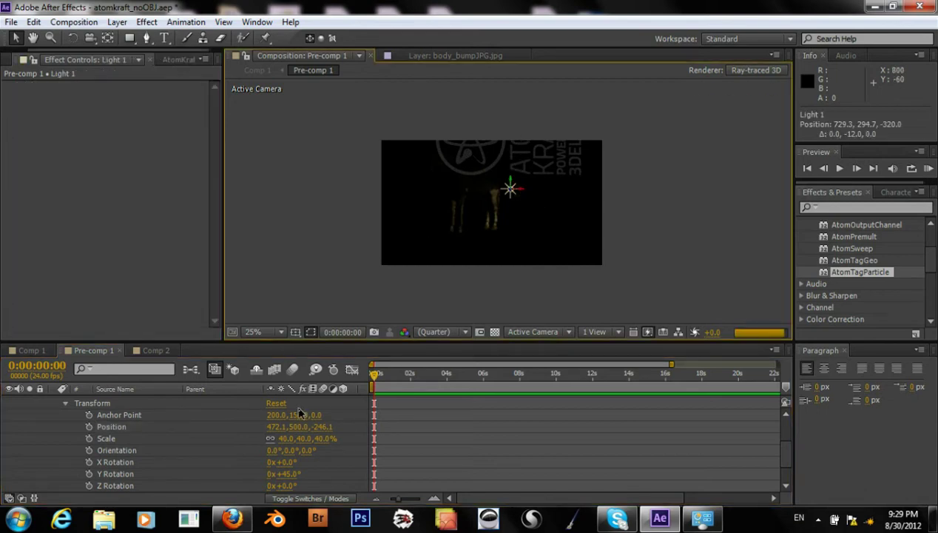
# - Set Light 1's Position to 729.3, -200, -1000
pyautogui.click(66, 403)
pyautogui.press('p')
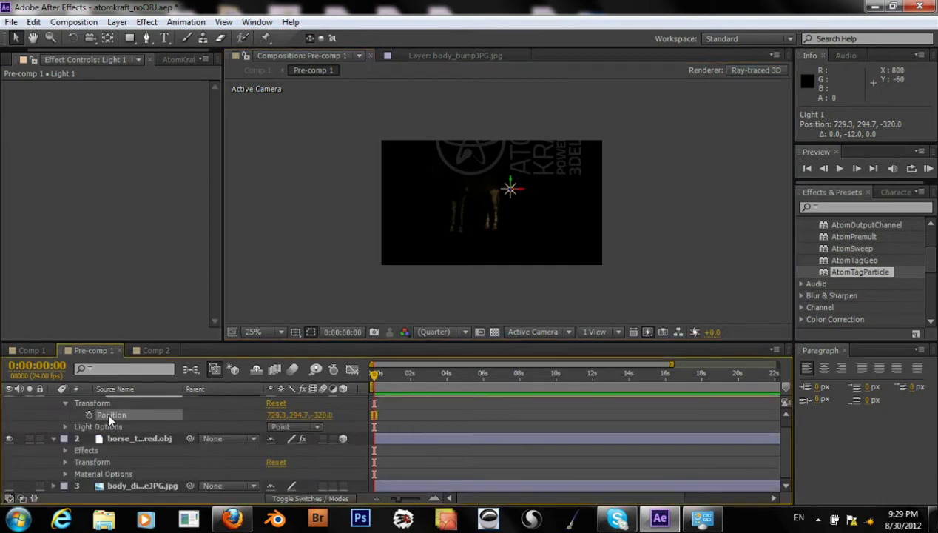
pyautogui.scroll(1, 111, 428)
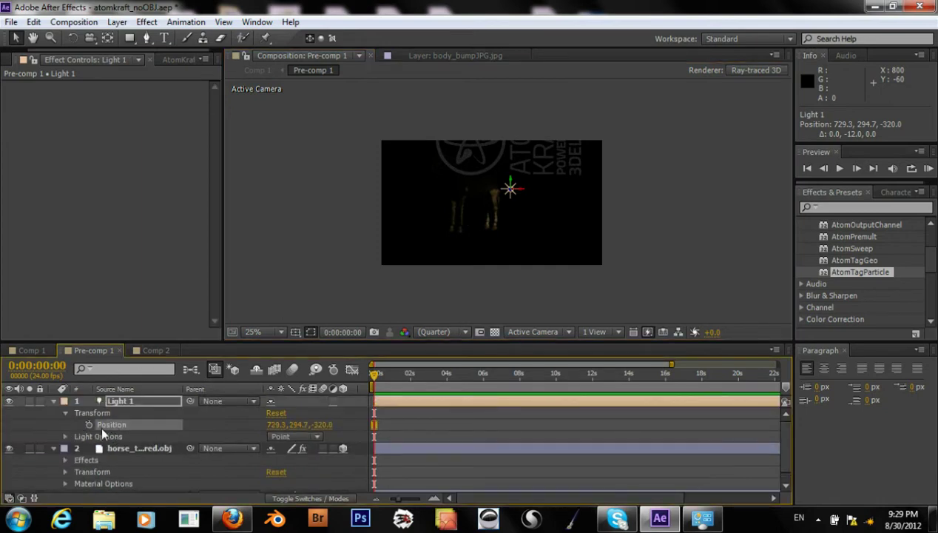
pyautogui.click(299, 424)
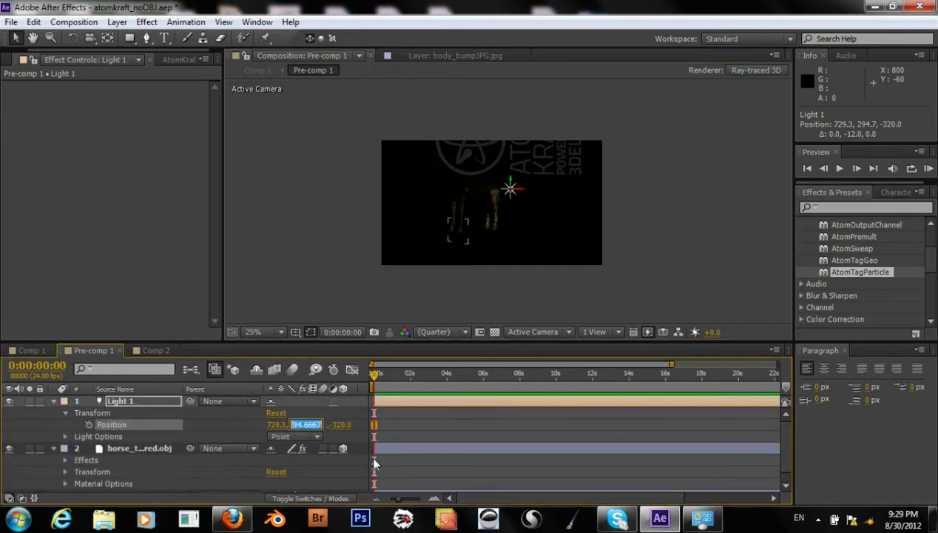
pyautogui.write('800')
pyautogui.press('Return')
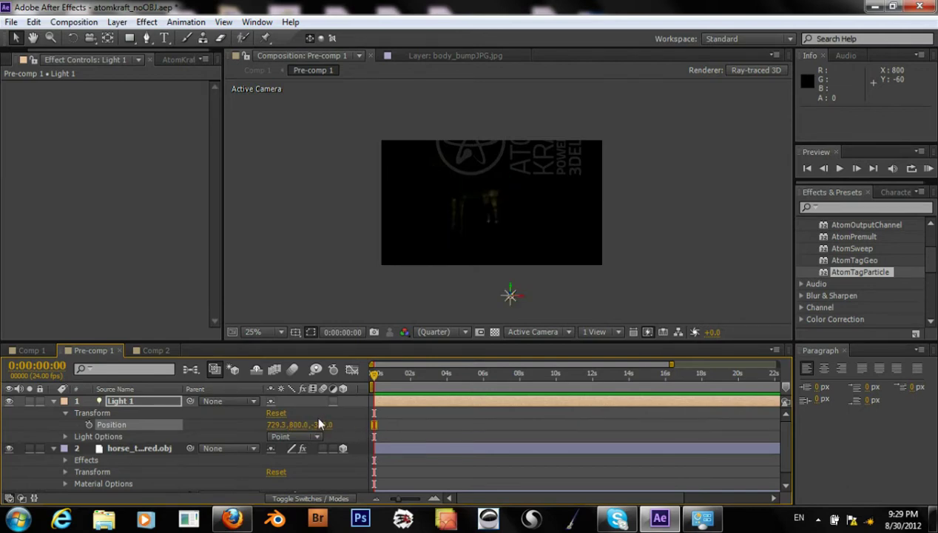
pyautogui.click(300, 426)
pyautogui.write('-')
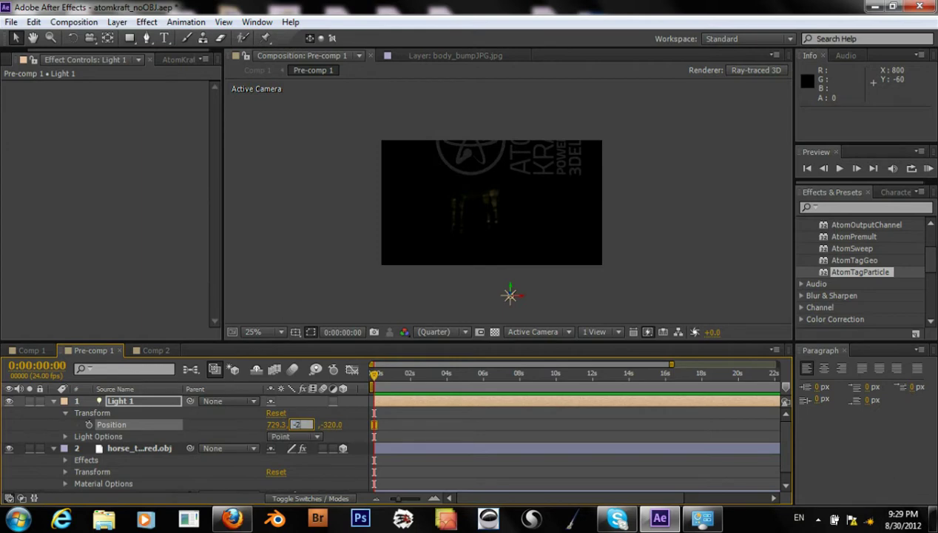
pyautogui.write('200')
pyautogui.press('Return')
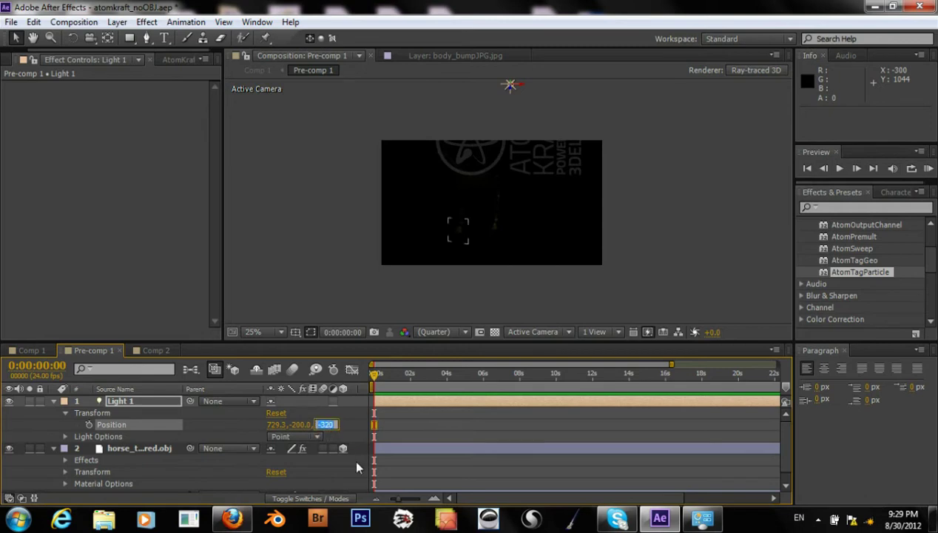
pyautogui.write('-1000')
pyautogui.press('Return')
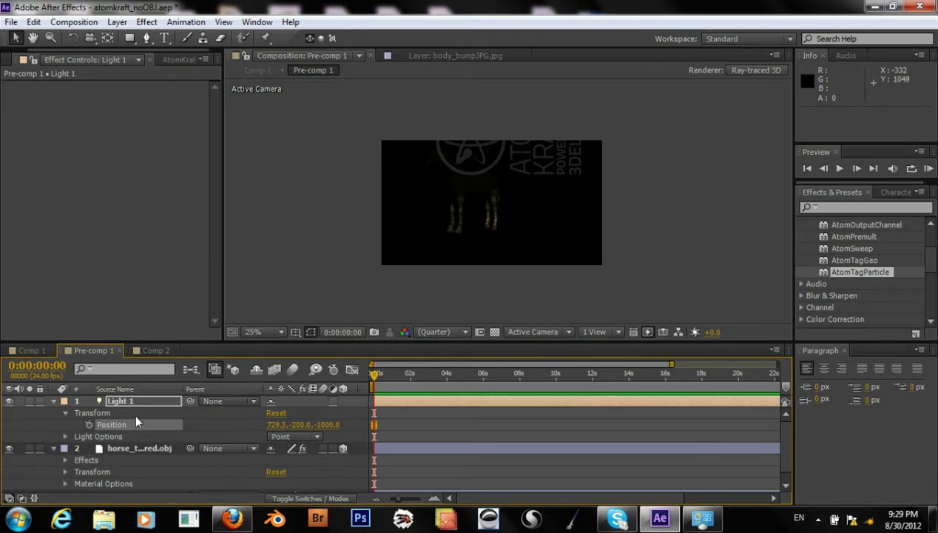
# - Raise Light 1's Intensity to 150% and zoom the composition view to 50%
pyautogui.click(65, 436)
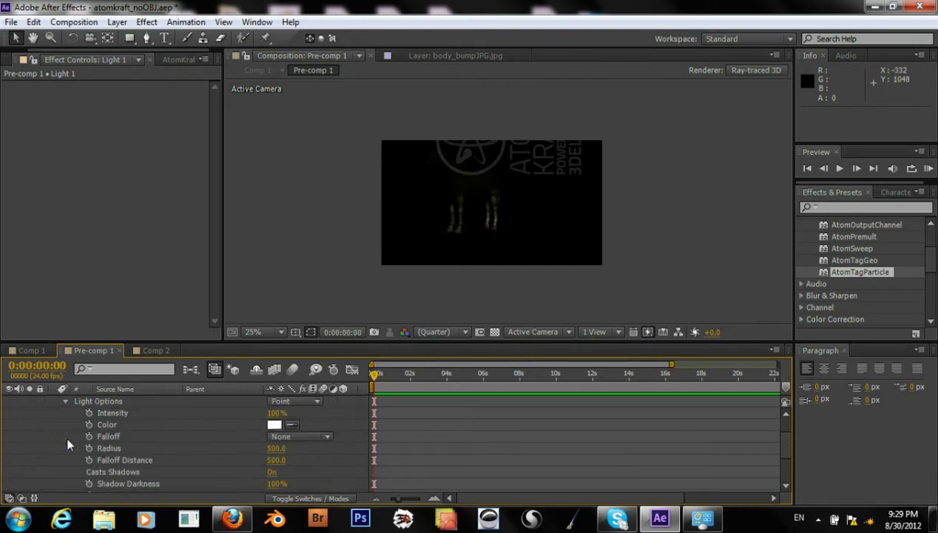
pyautogui.click(276, 412)
pyautogui.write('15')
pyautogui.press('Return')
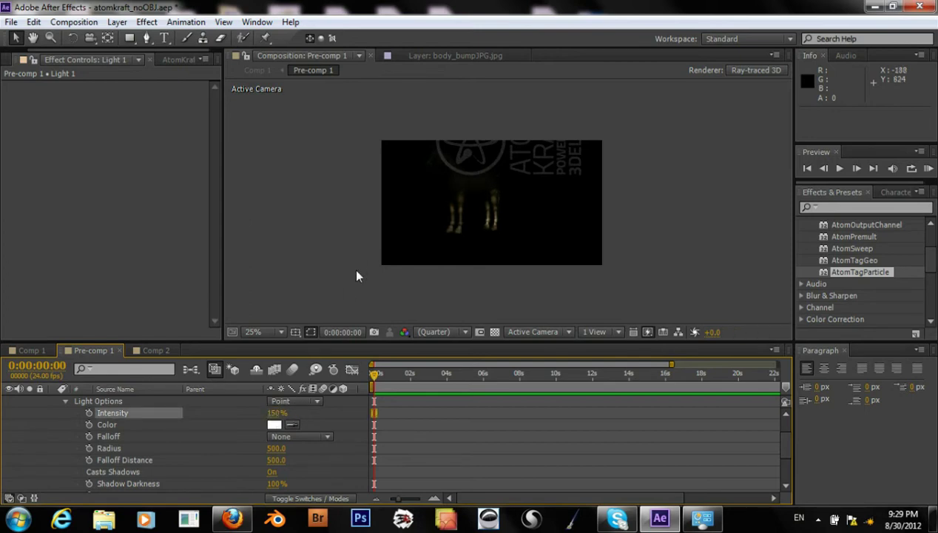
pyautogui.moveTo(373, 255); pyautogui.dragTo(323, 268)
pyautogui.press('.')
pyautogui.press('.')
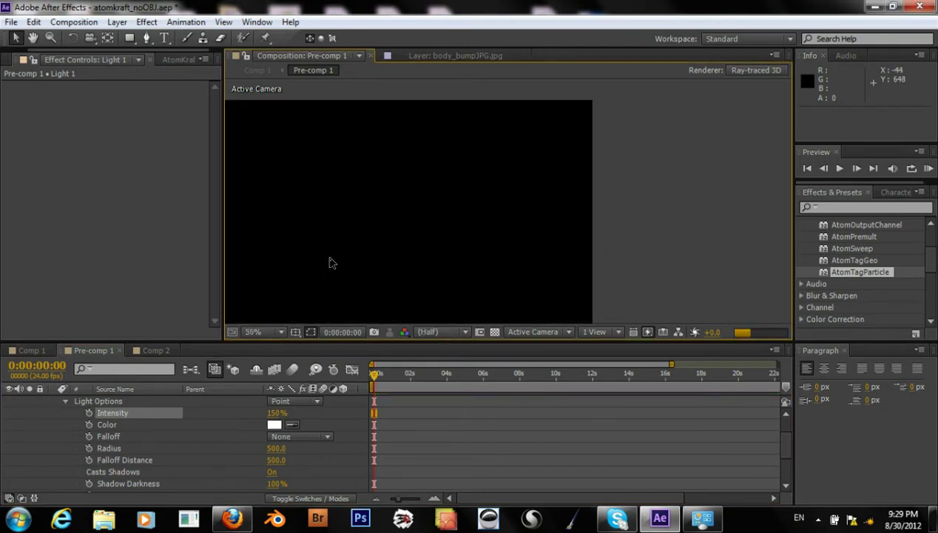
# - Show the horse layer's AtomTagParticle settings, leaving Render As on Point
pyautogui.click(64, 399)
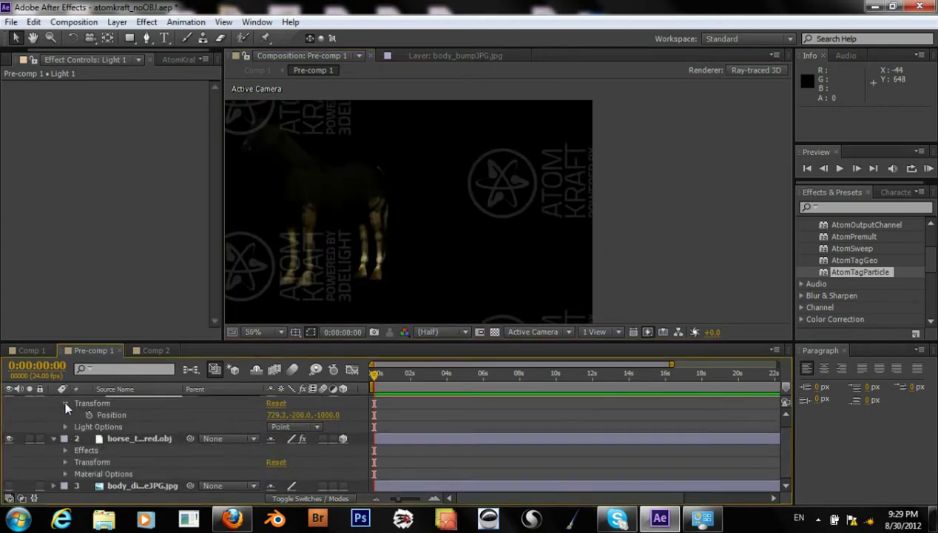
pyautogui.click(84, 451)
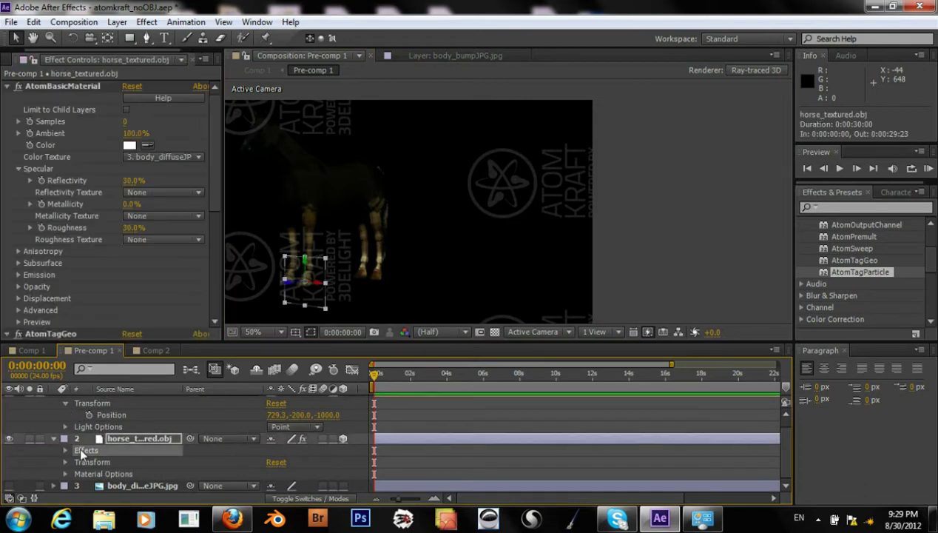
pyautogui.scroll(-6, 195, 269)
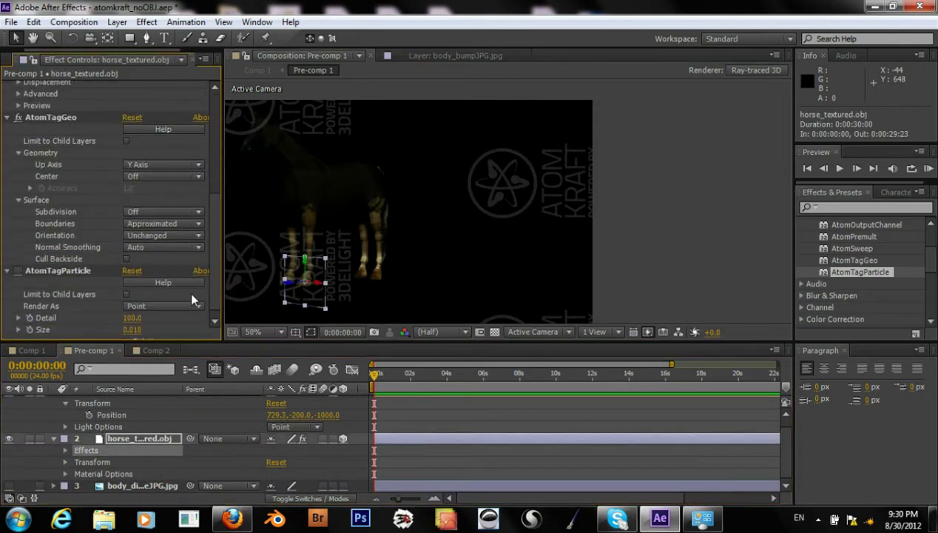
pyautogui.moveTo(303, 263); pyautogui.dragTo(459, 264)
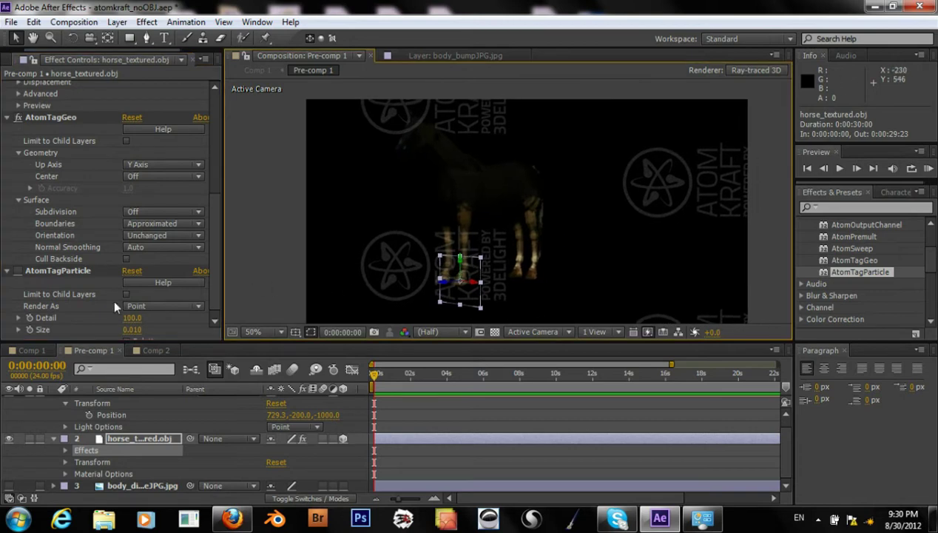
pyautogui.click(14, 272)
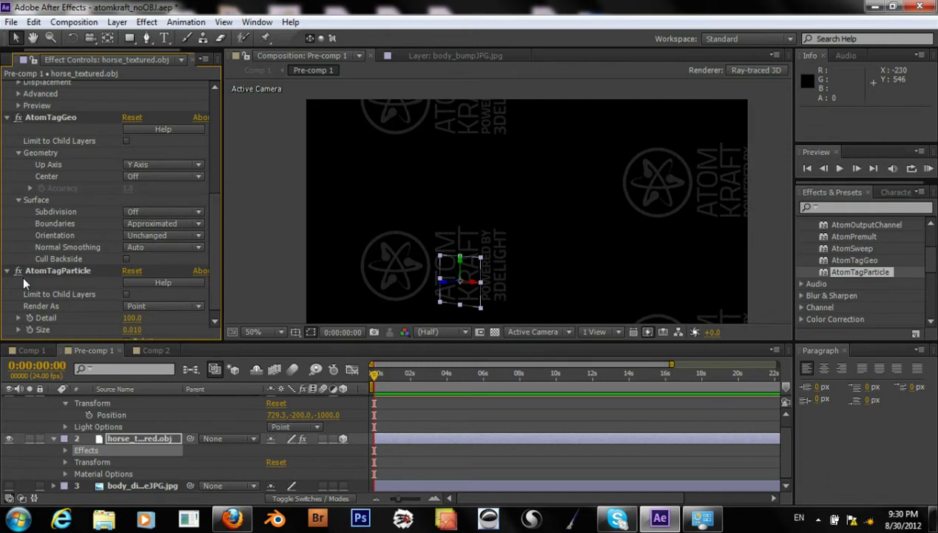
pyautogui.click(143, 309)
pyautogui.click(137, 311)
pyautogui.scroll(-1, 212, 280)
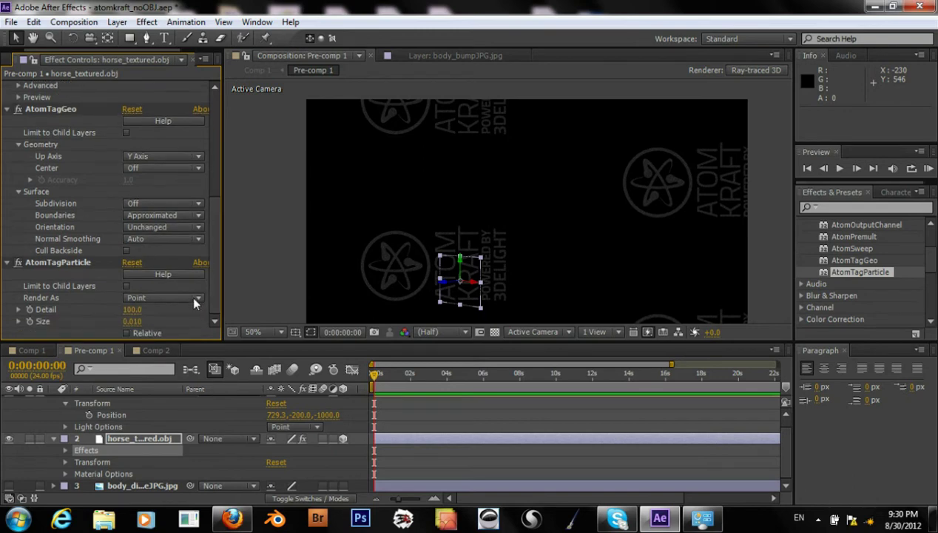
# - Keep Render As on Point and set the AtomTagParticle Size to 0.1, then 1
pyautogui.click(194, 297)
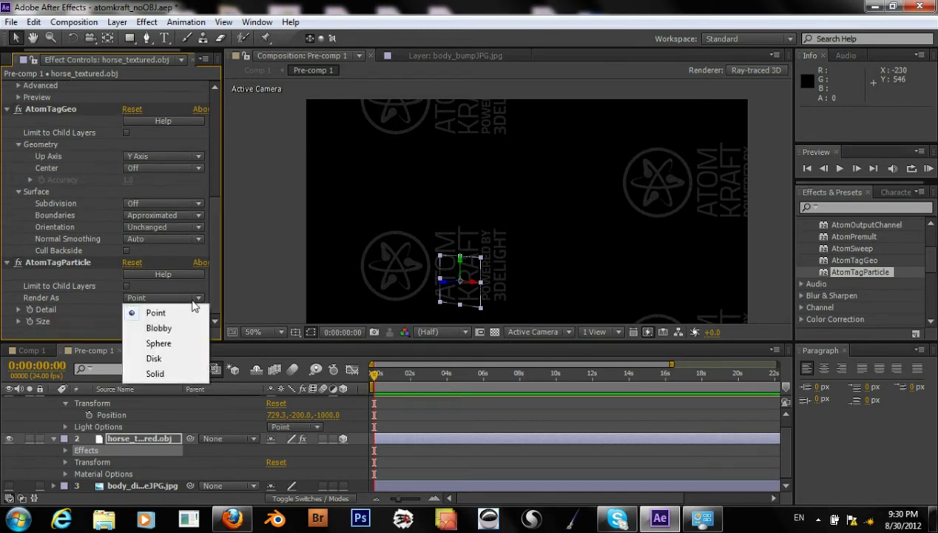
pyautogui.click(79, 302)
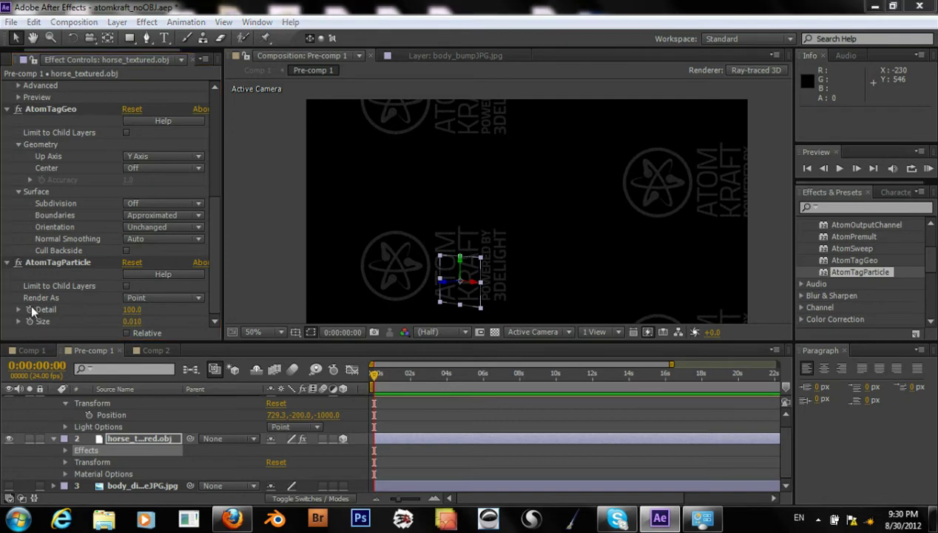
pyautogui.click(133, 321)
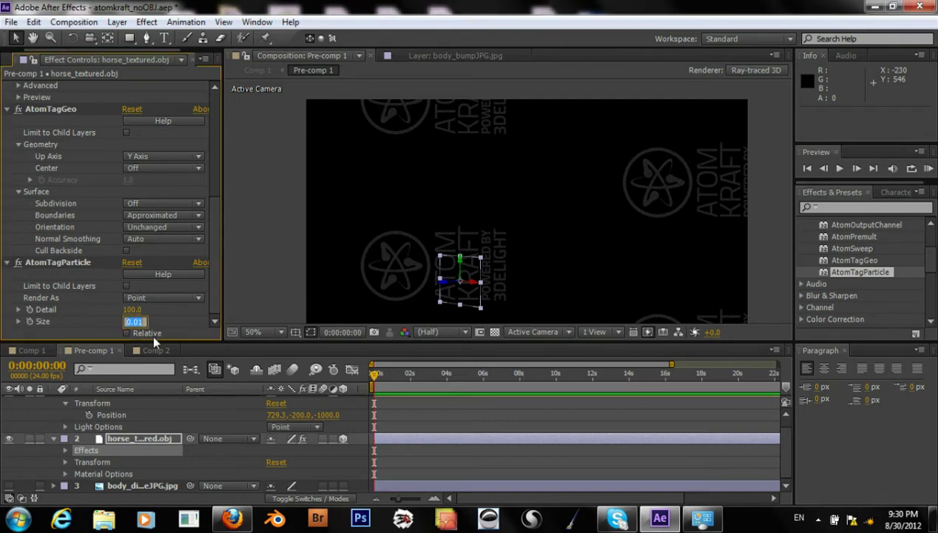
pyautogui.write('0.1')
pyautogui.press('Return')
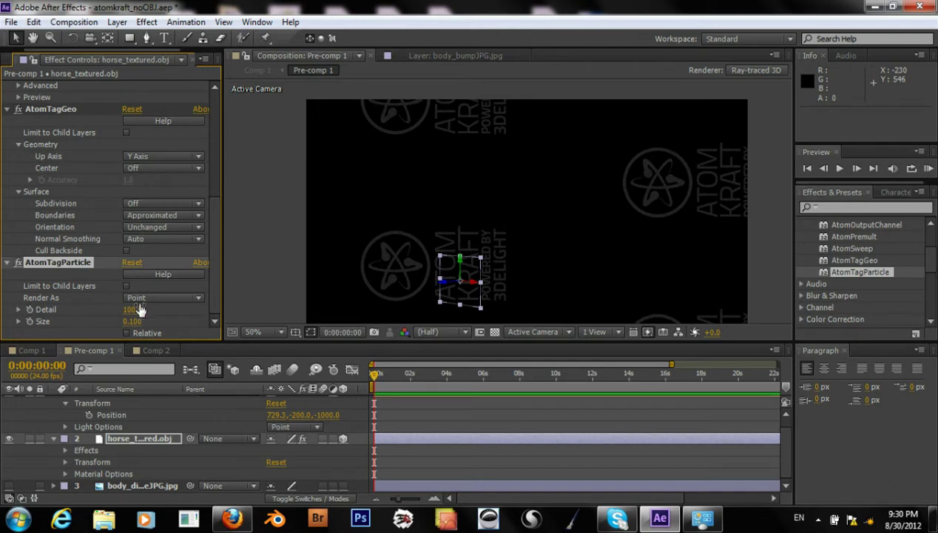
pyautogui.click(135, 321)
pyautogui.write('1')
pyautogui.press('Tab')
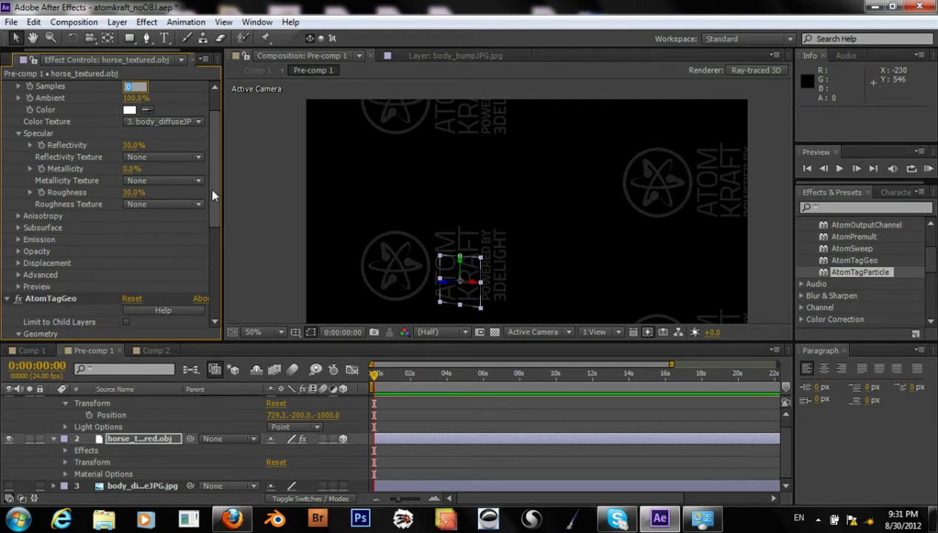
# - Scroll the Effect Controls panel up to AtomTagParticle and focus the panel
pyautogui.moveTo(209, 188); pyautogui.dragTo(196, 331)
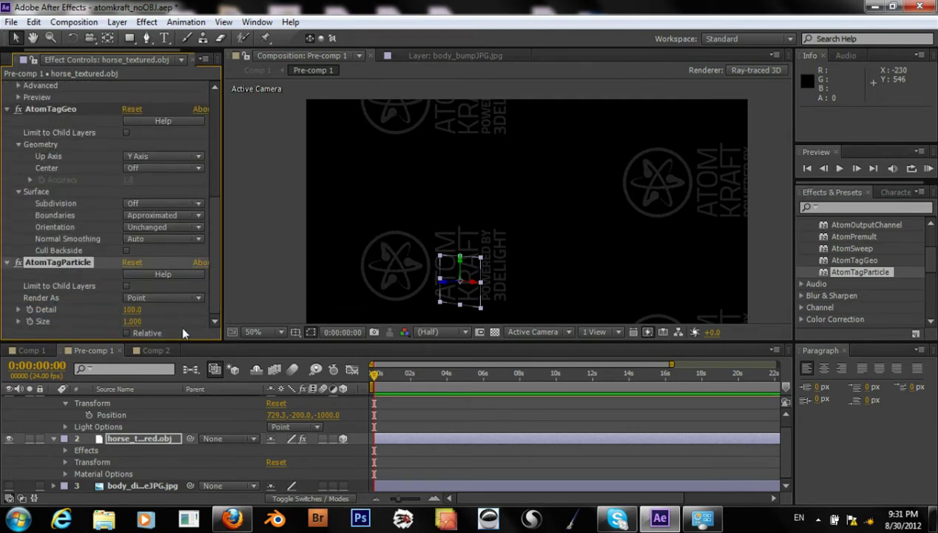
pyautogui.click(403, 297)
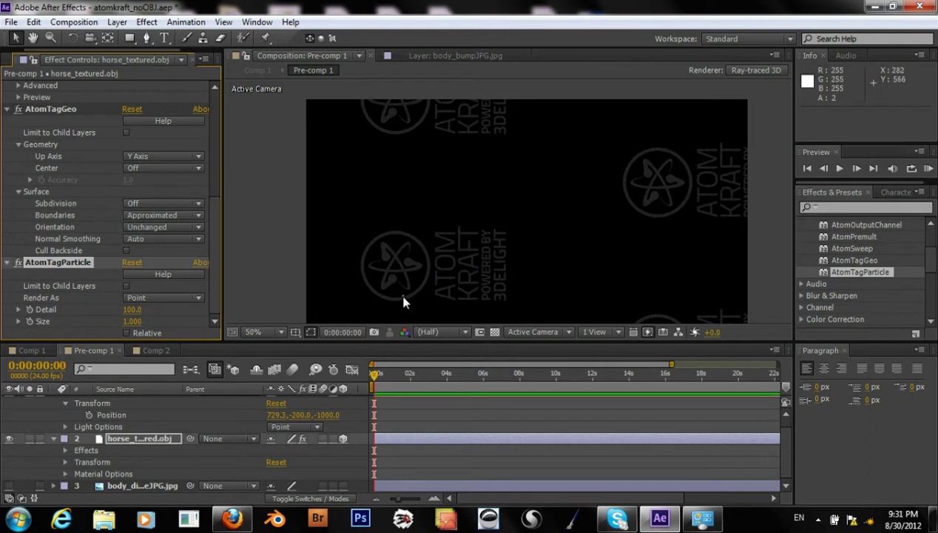
pyautogui.click(53, 308)
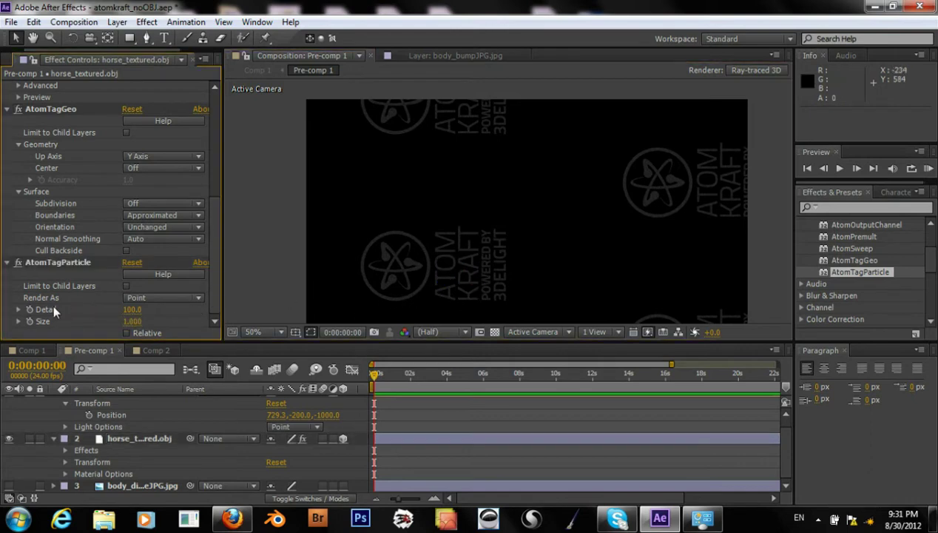
# - Switch AtomTagParticle Render As to Sphere, then Solid, and select the horse_textured.obj layer
pyautogui.click(150, 295)
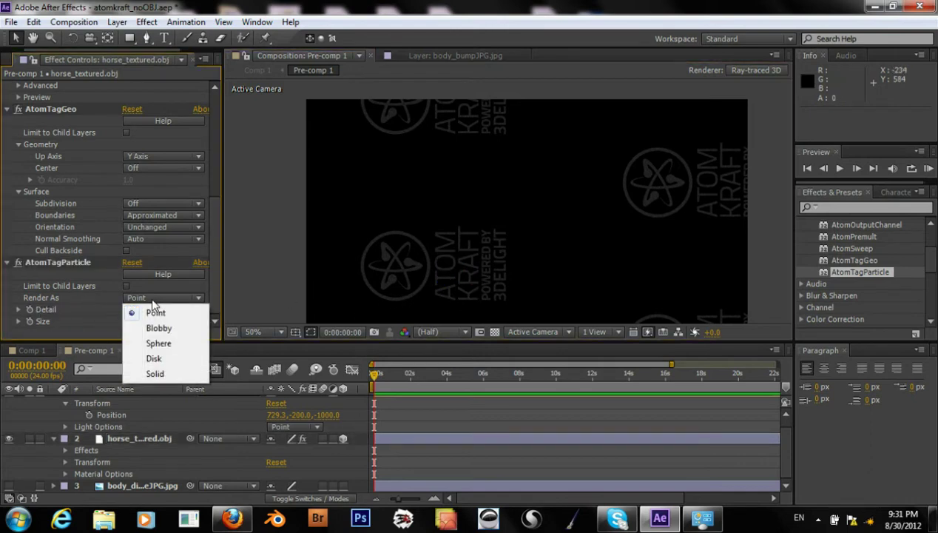
pyautogui.click(163, 346)
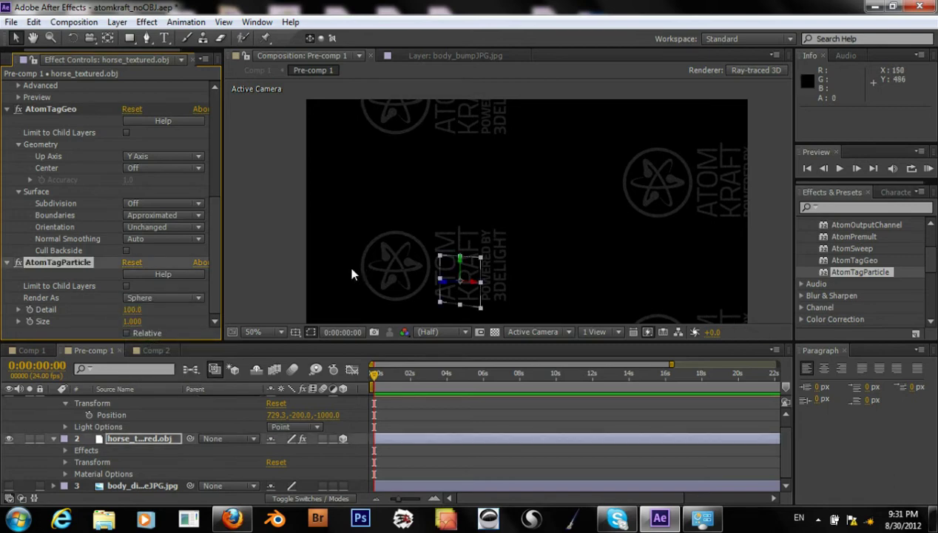
pyautogui.click(192, 298)
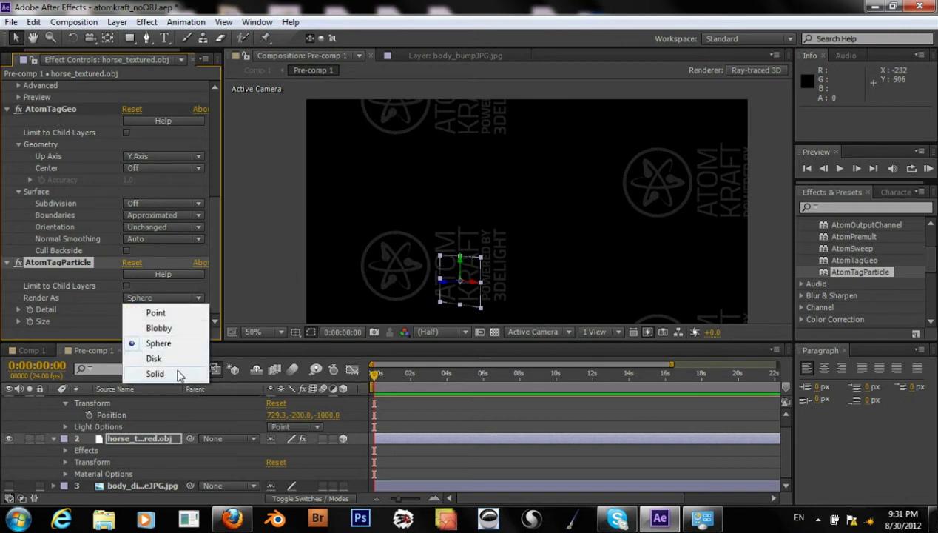
pyautogui.click(180, 373)
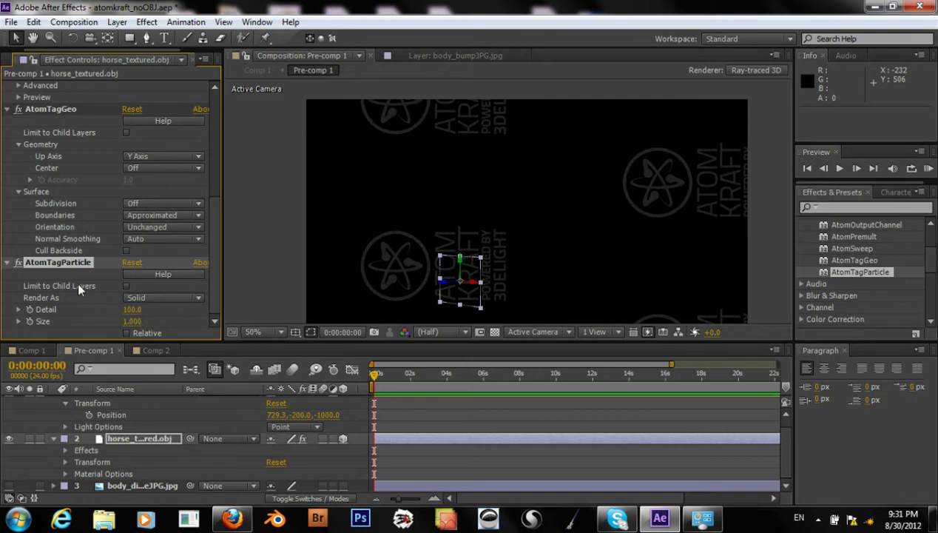
pyautogui.click(140, 436)
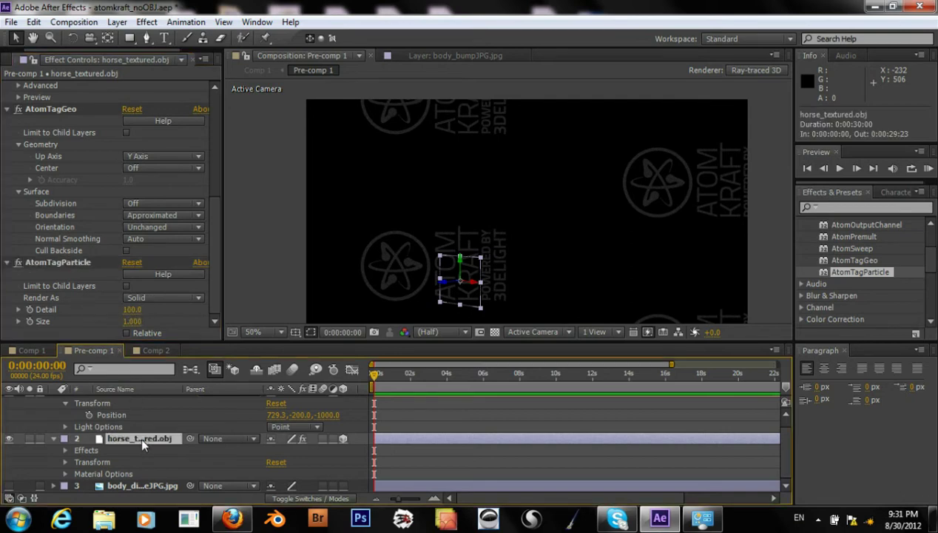
pyautogui.scroll(1, 143, 441)
# - Delete the AtomBasicMaterial effect from the horse_textured.obj layer, then select AtomTagGeo
pyautogui.click(107, 400)
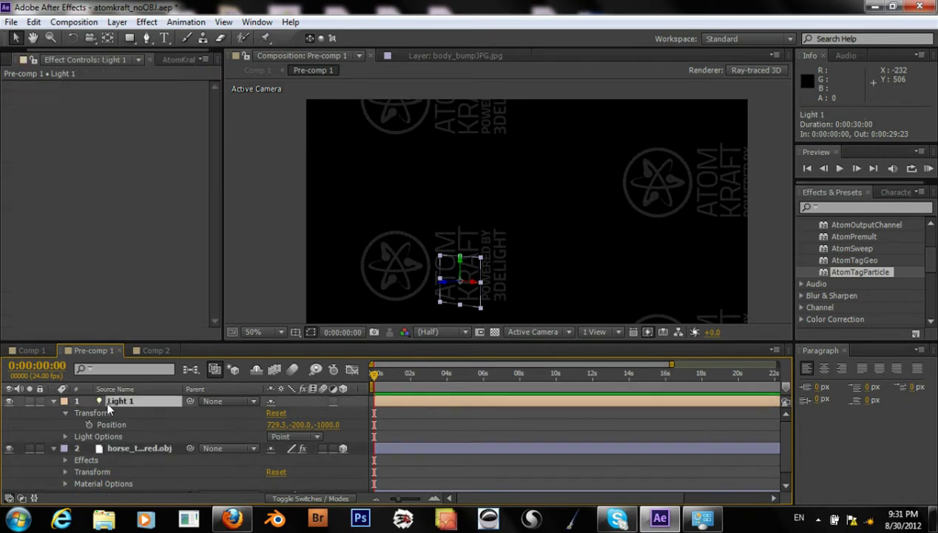
pyautogui.click(131, 447)
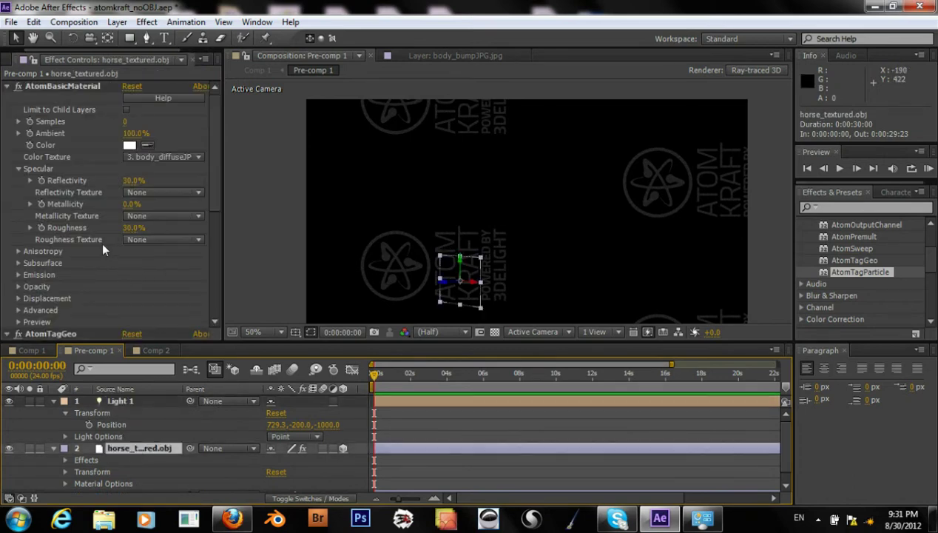
pyautogui.click(89, 81)
pyautogui.press('Delete')
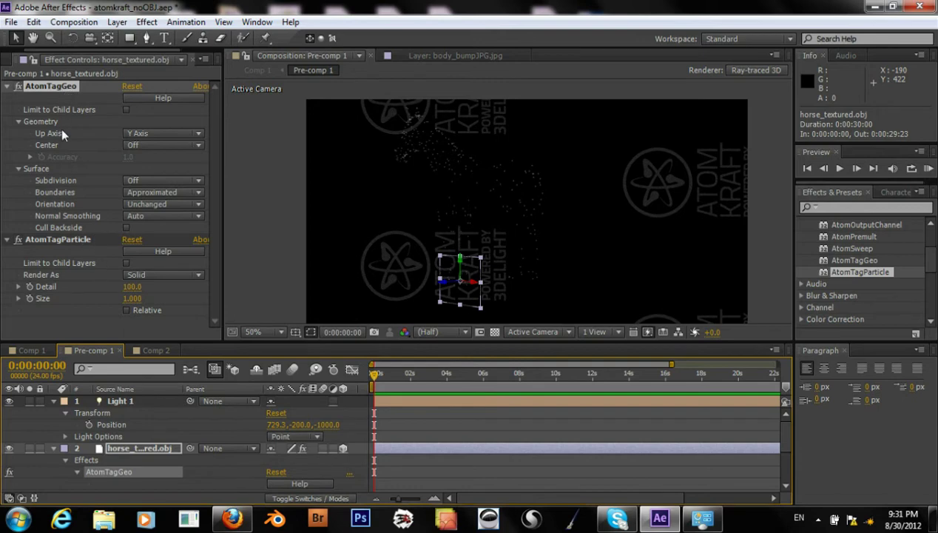
pyautogui.click(18, 88)
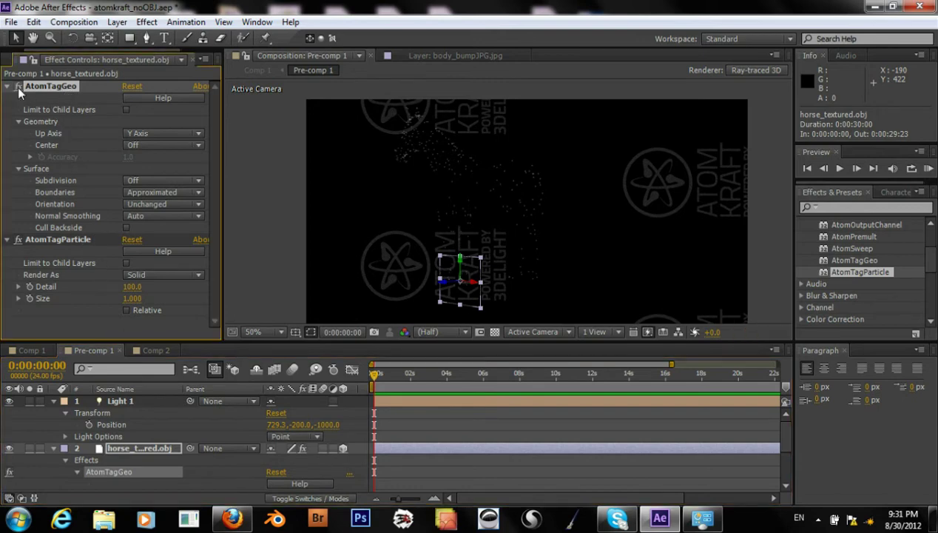
# - Set the AtomTagGeo Surface Subdivision to Catmull-Clark
pyautogui.click(135, 299)
pyautogui.click(139, 184)
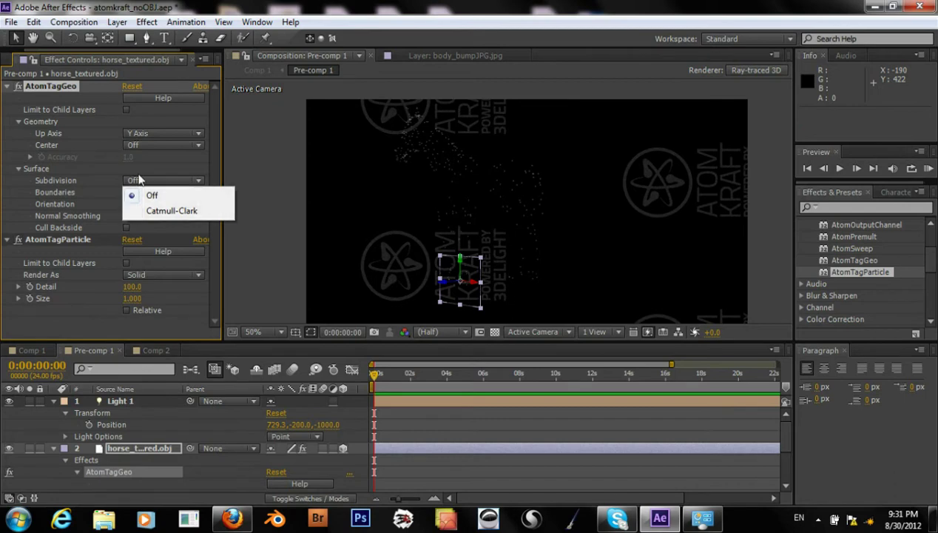
pyautogui.click(137, 180)
pyautogui.click(137, 180)
pyautogui.click(147, 210)
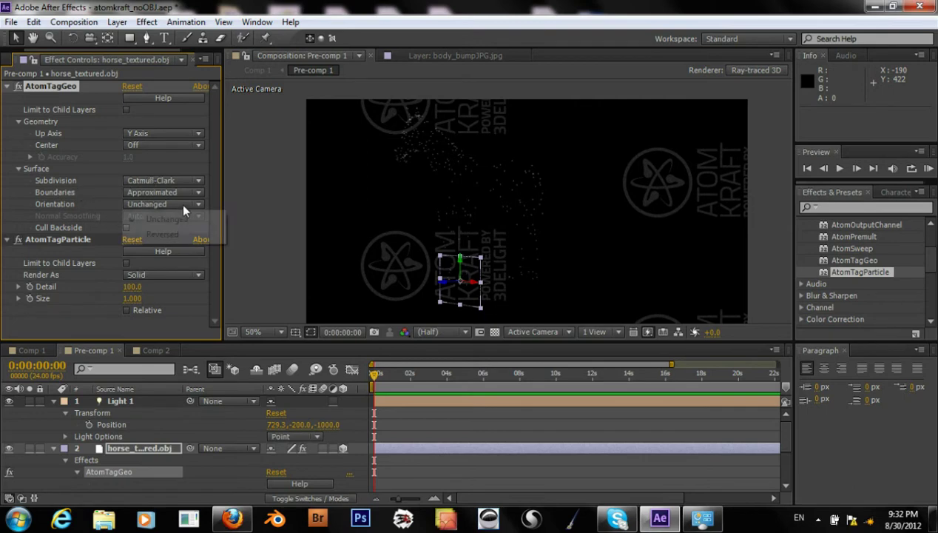
pyautogui.click(66, 242)
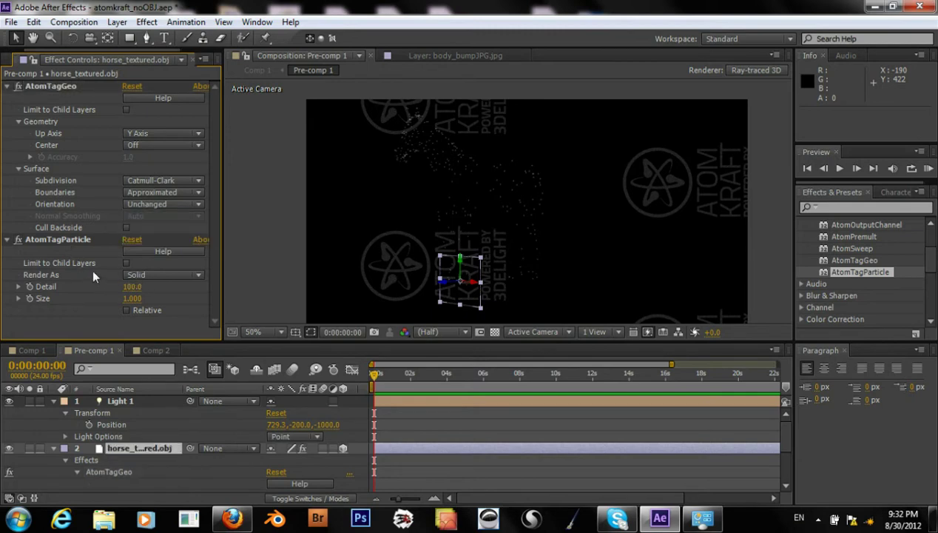
# - Set Render As to Blobby and the particle Size to 10
pyautogui.click(153, 274)
pyautogui.click(158, 290)
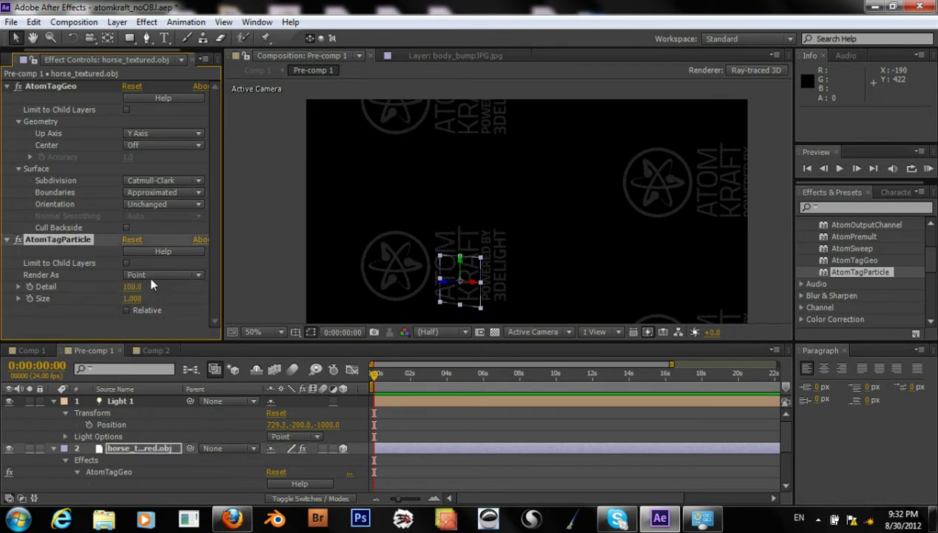
pyautogui.click(149, 275)
pyautogui.click(158, 305)
pyautogui.click(134, 298)
pyautogui.write('10')
pyautogui.press('Return')
# - Turn Subdivision Off and reselect Blobby as the particle render mode
pyautogui.click(154, 181)
pyautogui.click(133, 183)
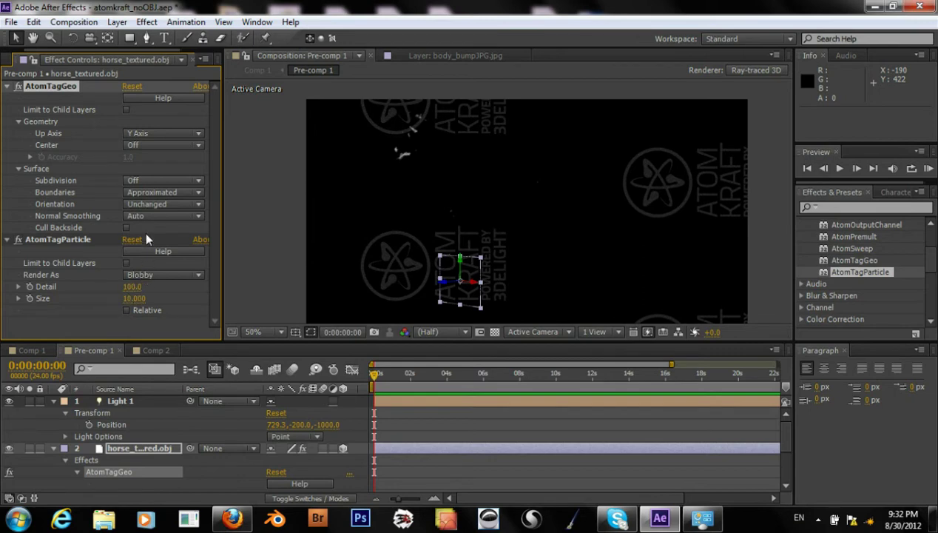
pyautogui.click(134, 274)
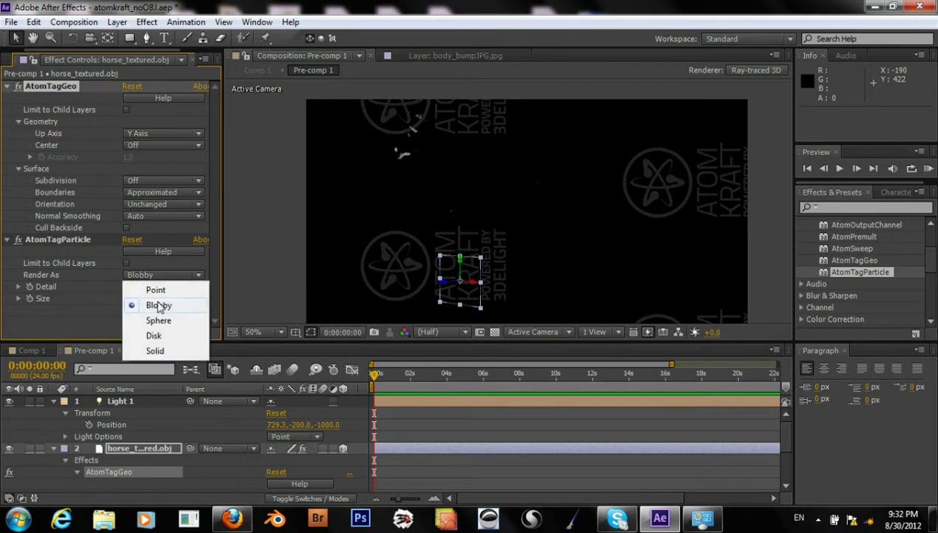
pyautogui.click(157, 304)
pyautogui.click(151, 275)
pyautogui.click(155, 289)
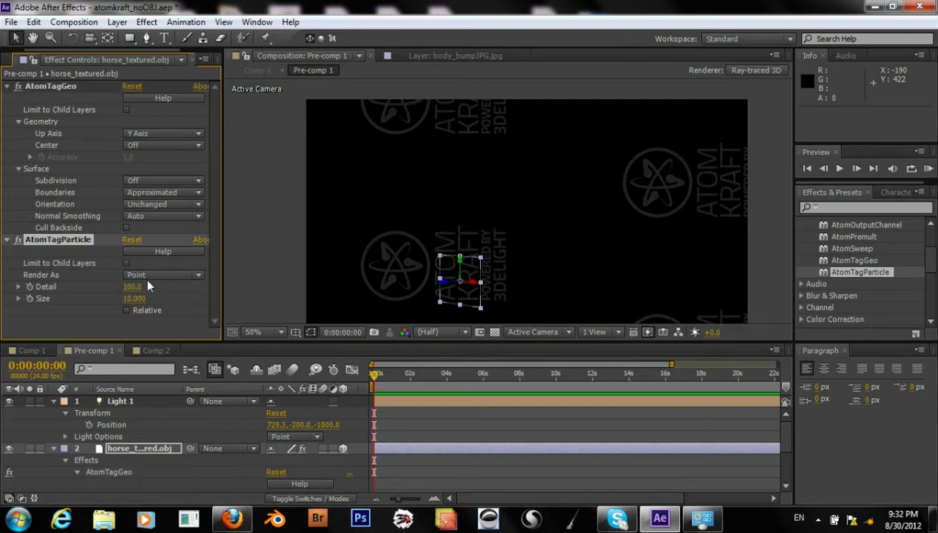
pyautogui.click(149, 278)
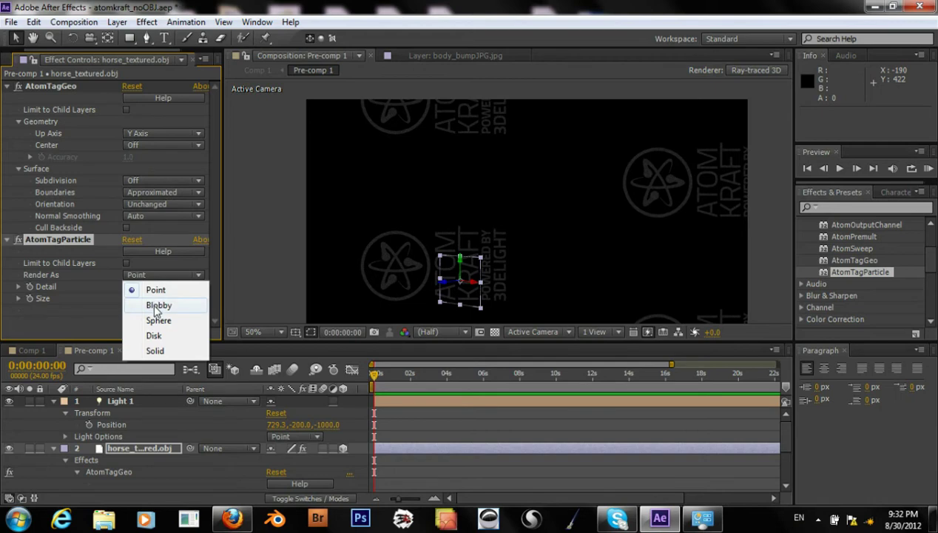
pyautogui.click(155, 308)
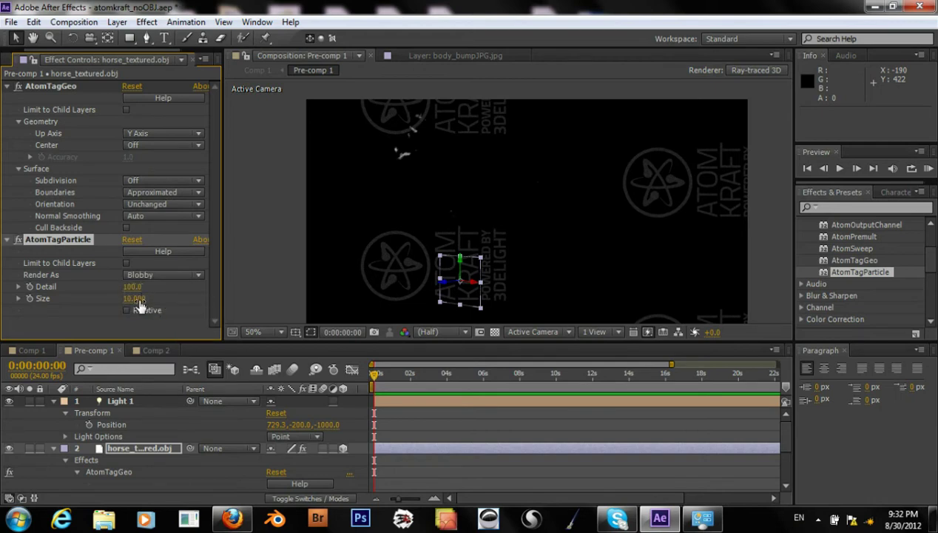
# - Raise the particle Size to 100 and set Detail to 10
pyautogui.click(134, 298)
pyautogui.write('100')
pyautogui.press('Return')
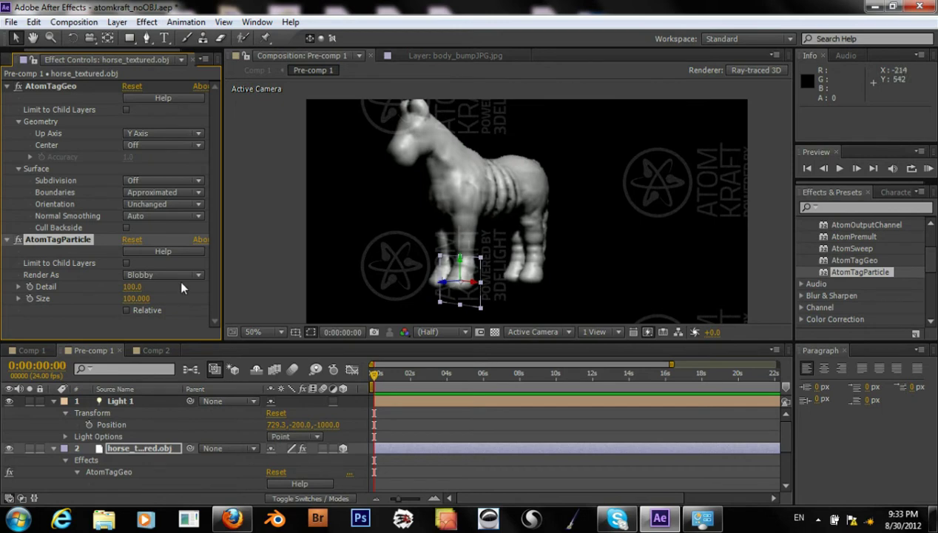
pyautogui.click(132, 286)
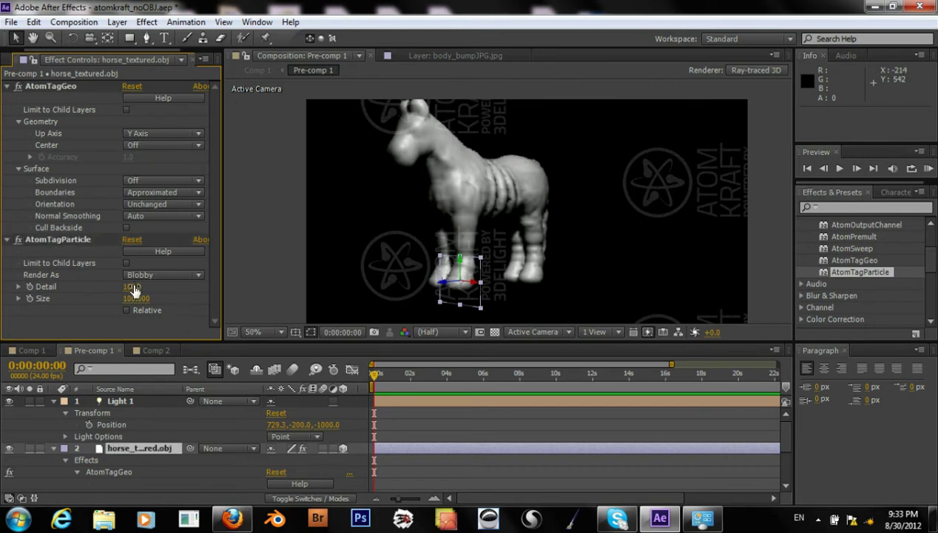
pyautogui.write('10')
pyautogui.press('Return')
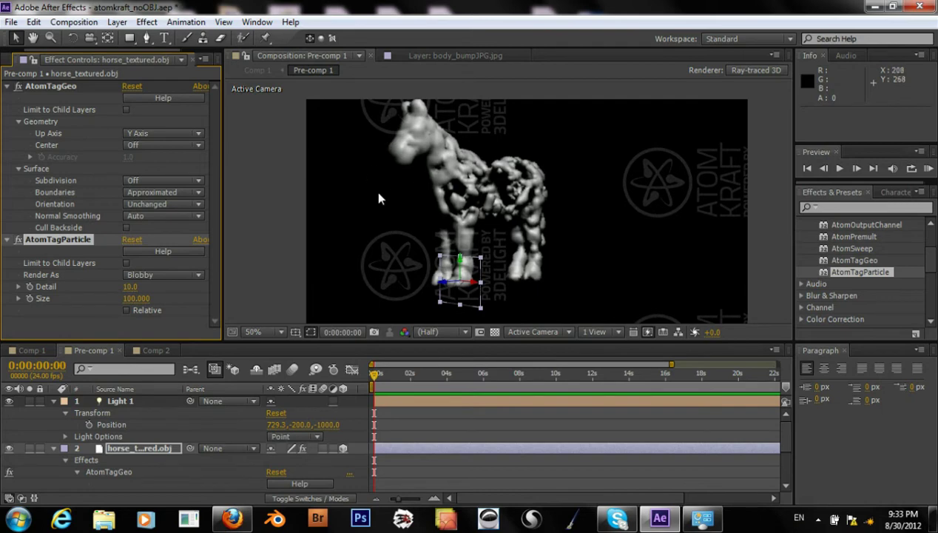
# - Lower the particle Size to 10, then settle on 50
pyautogui.click(137, 299)
pyautogui.write('10')
pyautogui.press('Return')
pyautogui.click(130, 298)
pyautogui.write('1')
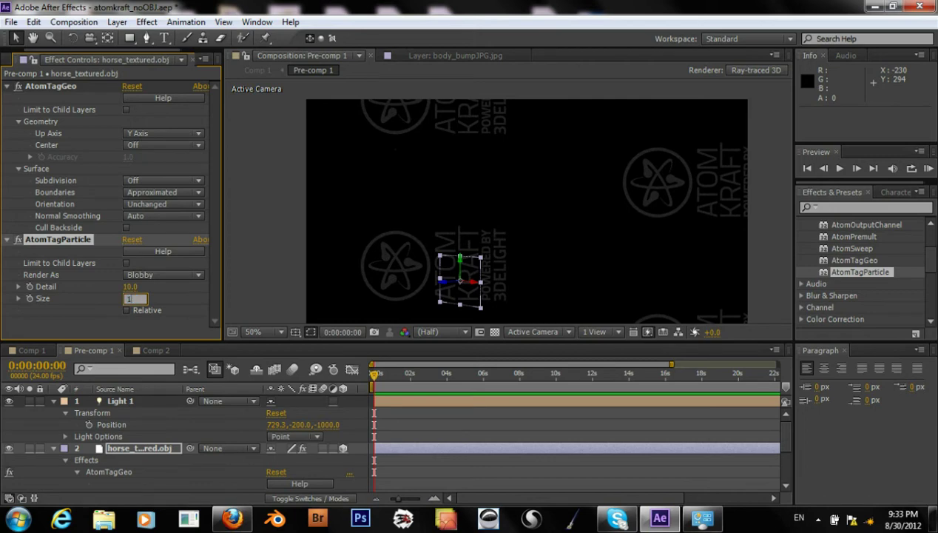
pyautogui.press('BackSpace')
pyautogui.write('50')
pyautogui.press('Return')
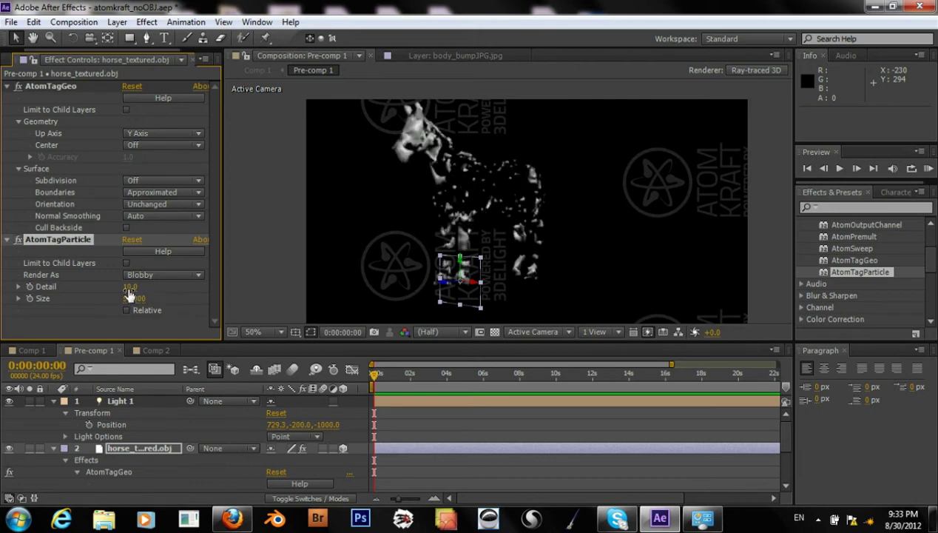
# - Try particle Detail values 50 and 100, settling back on 50
pyautogui.click(130, 286)
pyautogui.write('50')
pyautogui.press('Return')
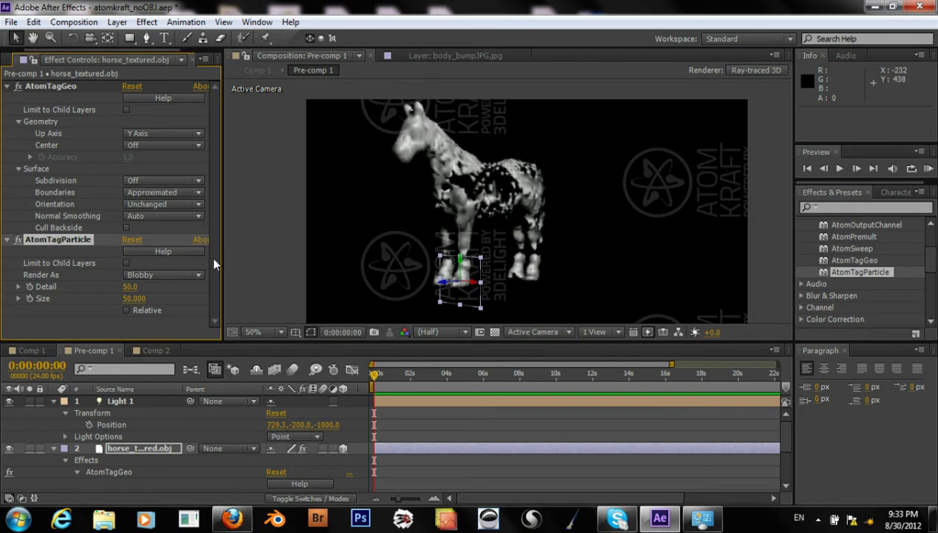
pyautogui.click(129, 287)
pyautogui.write('100')
pyautogui.press('Return')
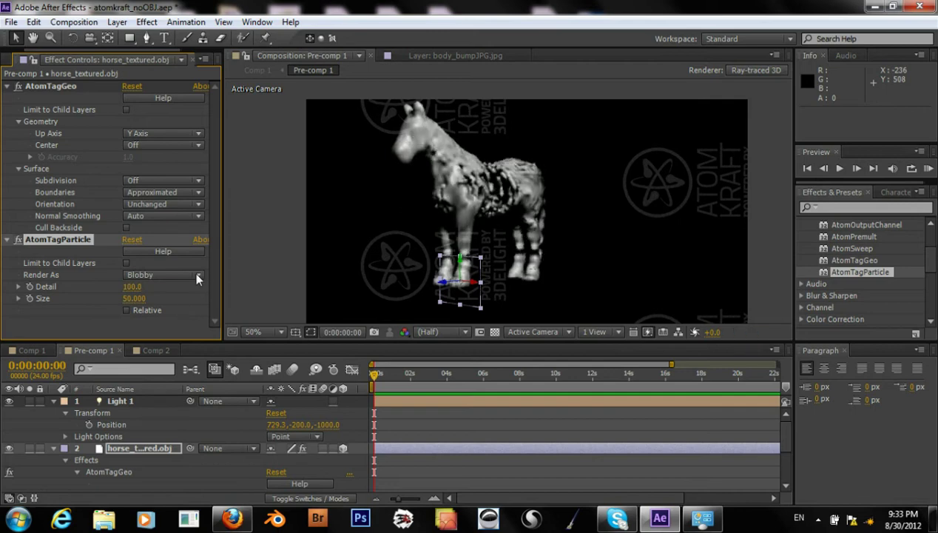
pyautogui.click(133, 286)
pyautogui.write('50')
pyautogui.press('Return')
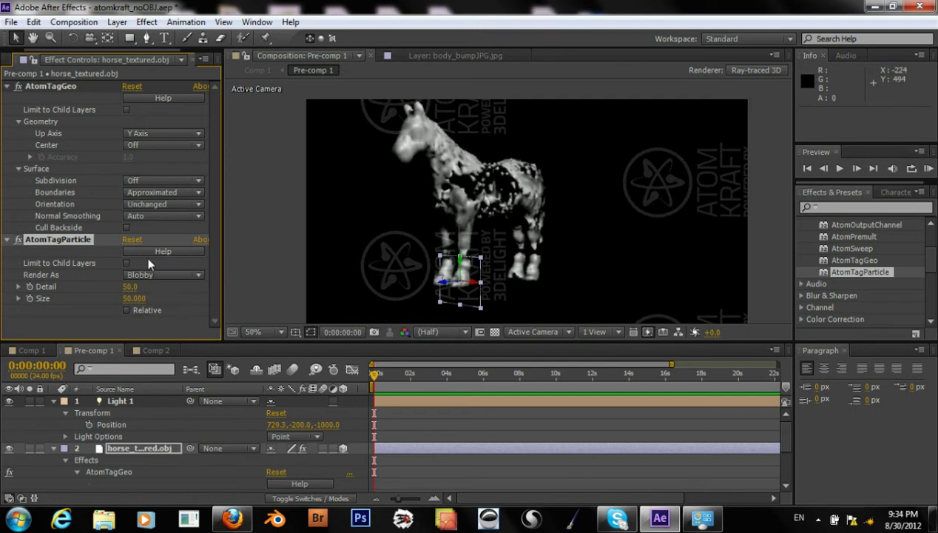
# - Try particle Size 100 and 10, then set it to 30
pyautogui.click(134, 298)
pyautogui.click(134, 298)
pyautogui.write('100')
pyautogui.press('Return')
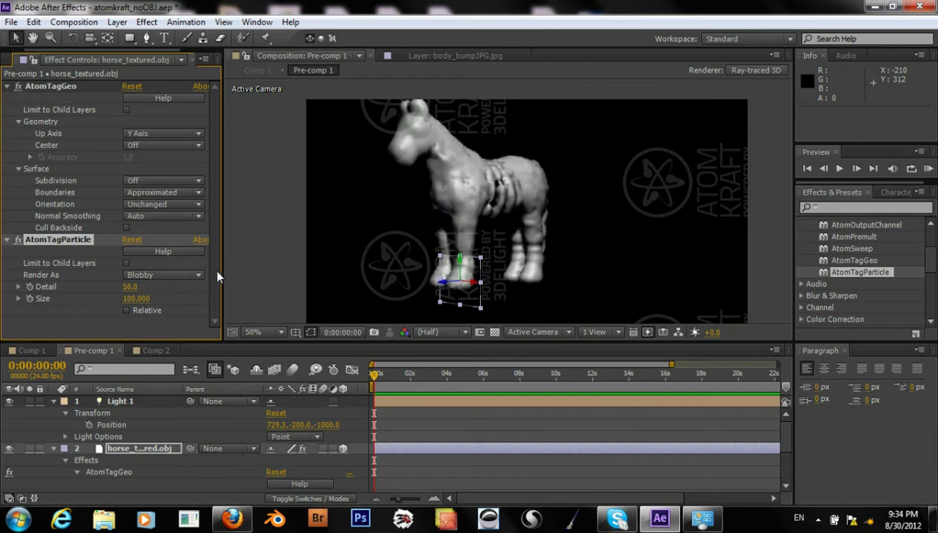
pyautogui.click(137, 299)
pyautogui.write('10')
pyautogui.press('Return')
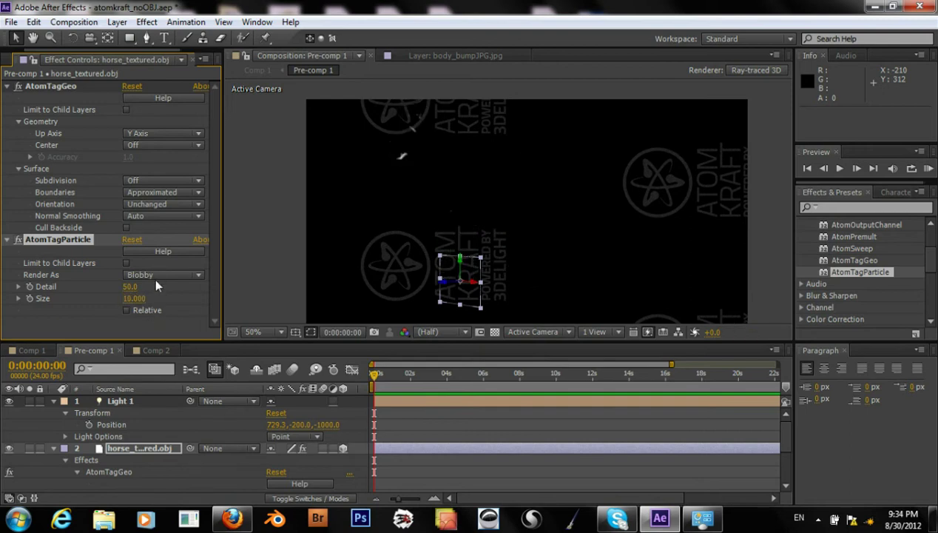
pyautogui.click(133, 299)
pyautogui.write('30')
pyautogui.press('Return')
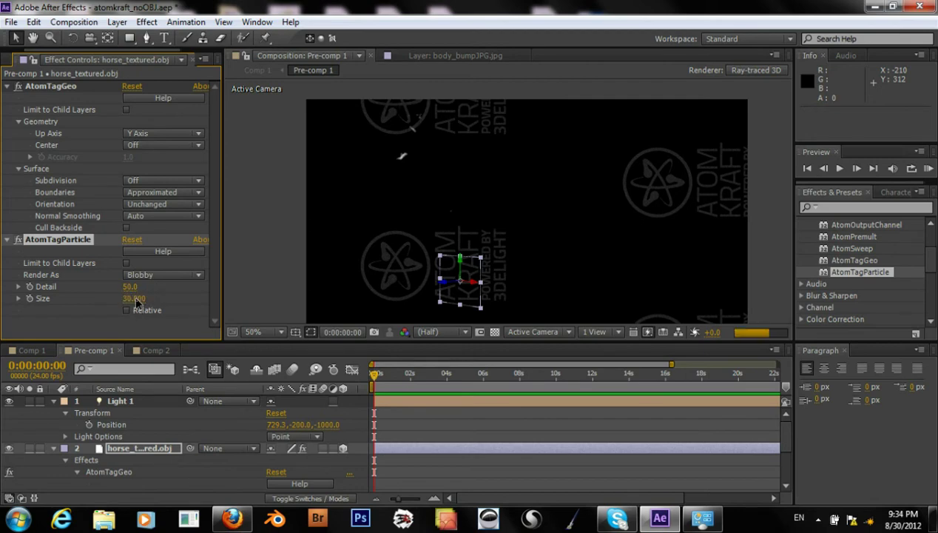
pyautogui.click(156, 276)
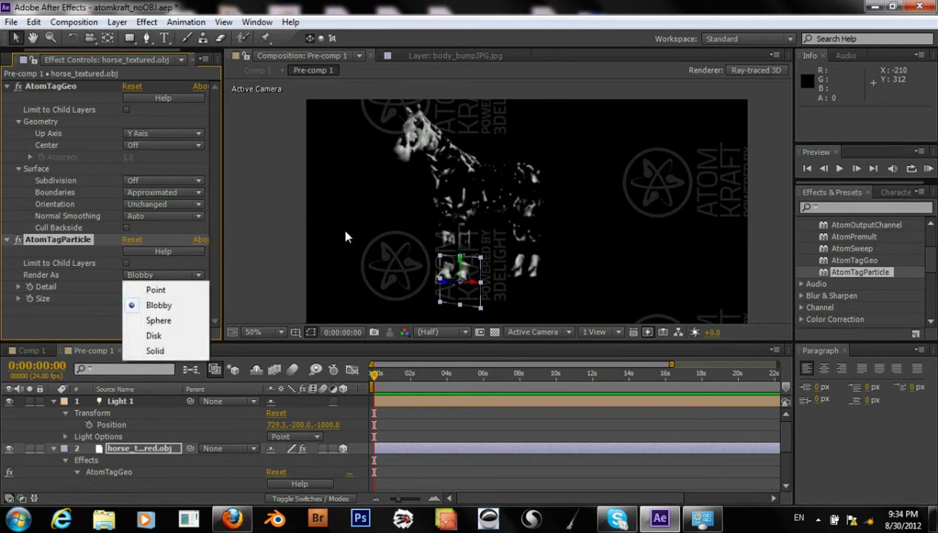
# - Switch Render As to Sphere with particle Size 50 and Detail 100
pyautogui.click(158, 320)
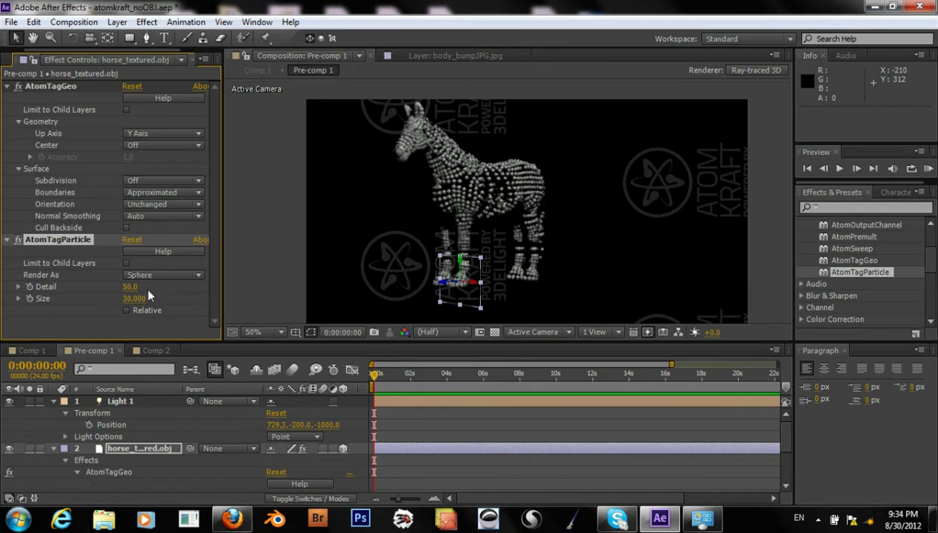
pyautogui.click(133, 299)
pyautogui.write('50')
pyautogui.press('Return')
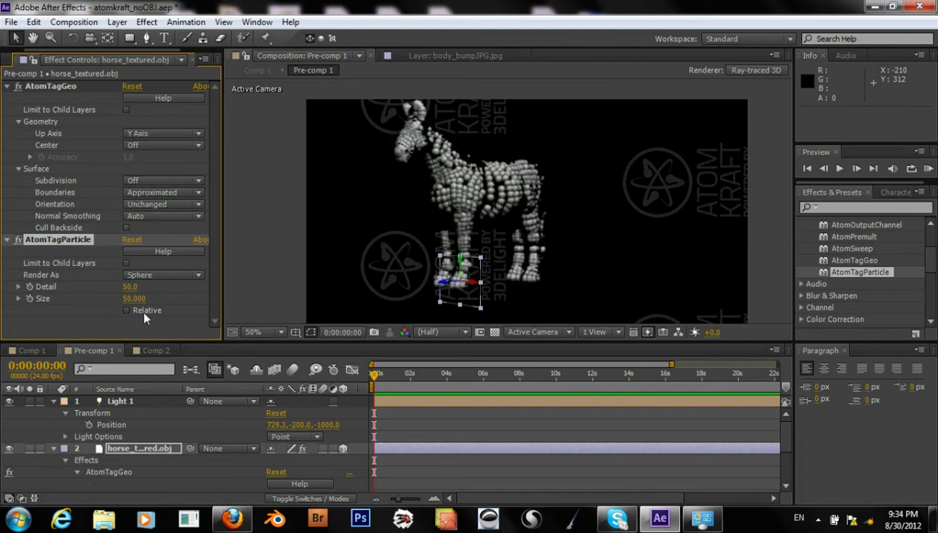
pyautogui.click(131, 286)
pyautogui.write('100')
pyautogui.press('Return')
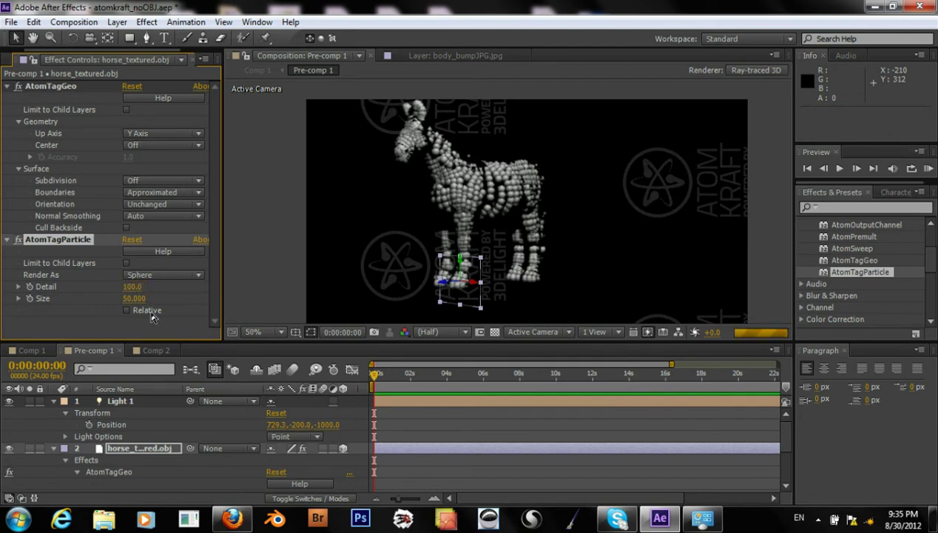
# - Compare Detail values 30 and 80, then return Detail to 100
pyautogui.click(132, 287)
pyautogui.write('30')
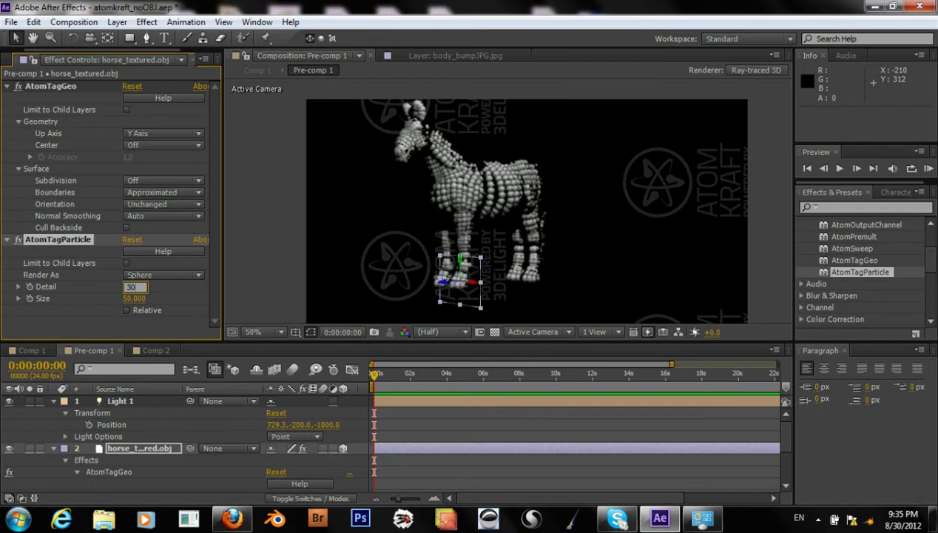
pyautogui.press('Return')
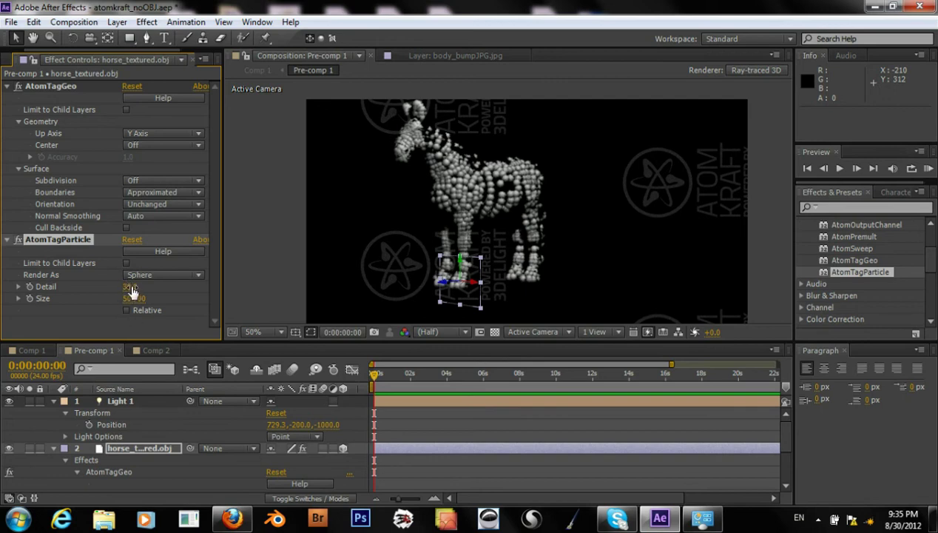
pyautogui.click(131, 288)
pyautogui.write('80')
pyautogui.press('Return')
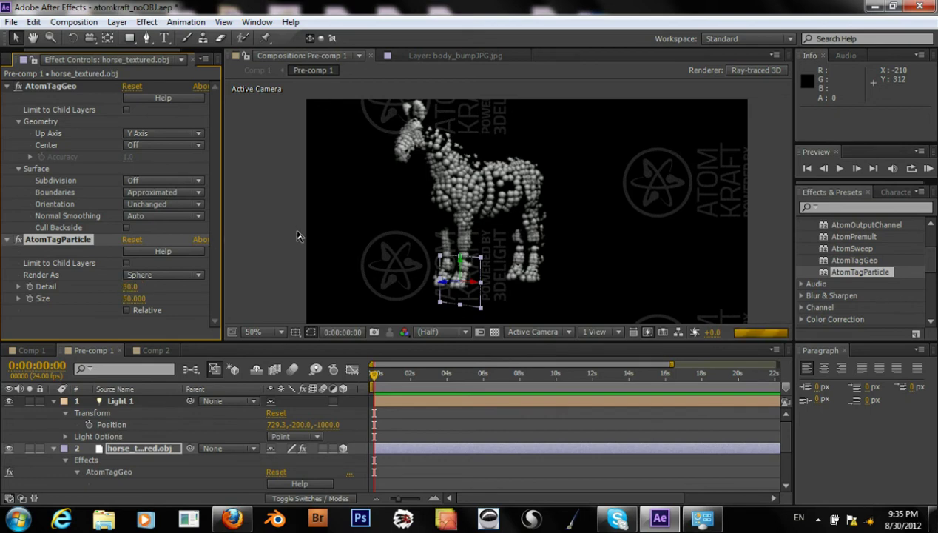
pyautogui.click(131, 287)
pyautogui.write('1')
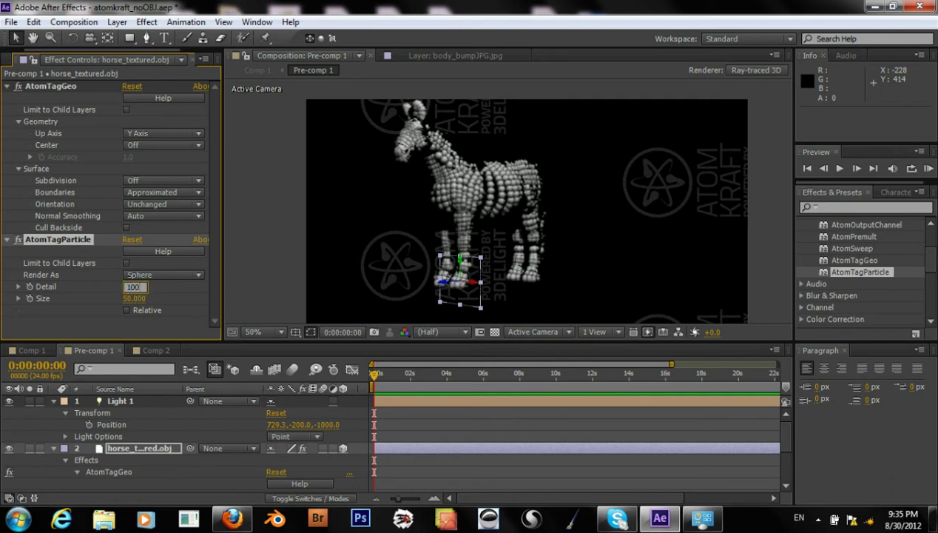
pyautogui.press('Return')
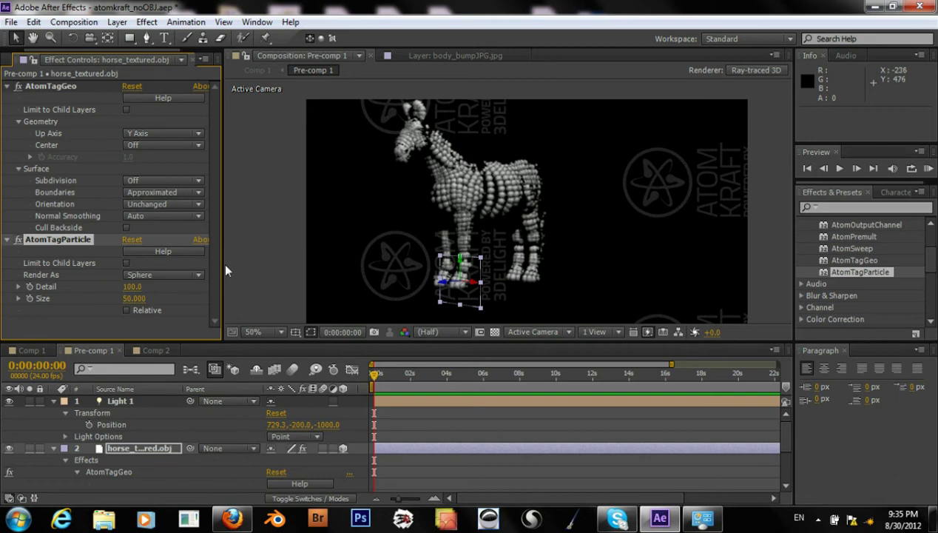
# - Confirm Detail stays at 100 and briefly reveal its 0–100 slider range
pyautogui.click(132, 286)
pyautogui.click(131, 286)
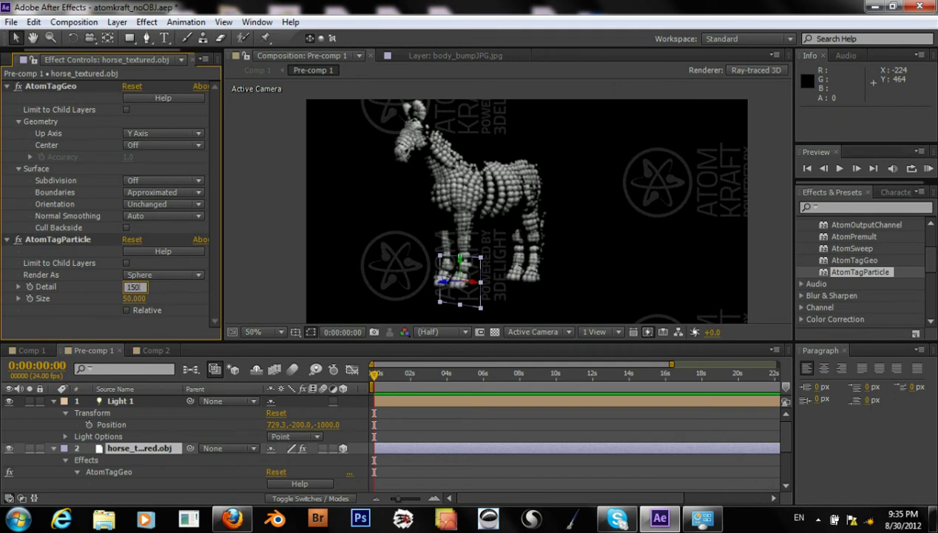
pyautogui.press('Return')
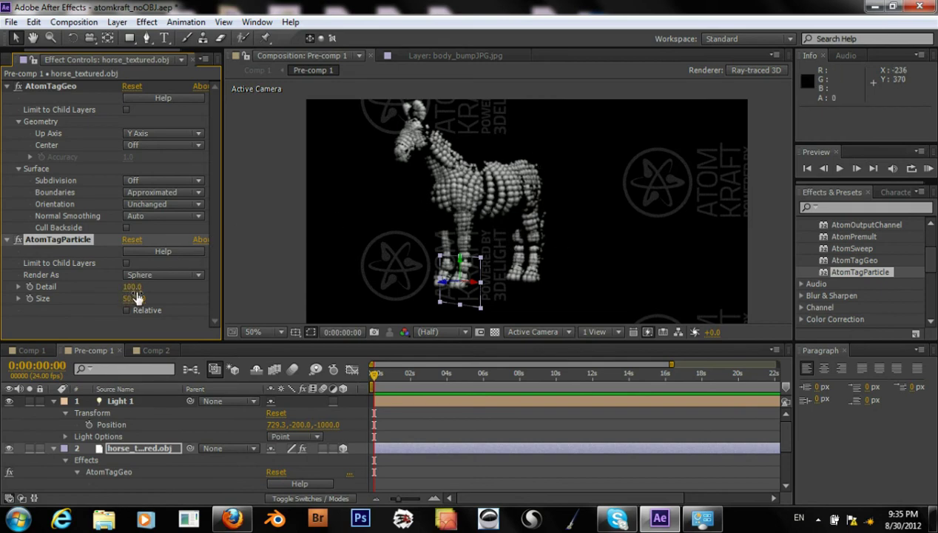
pyautogui.click(18, 287)
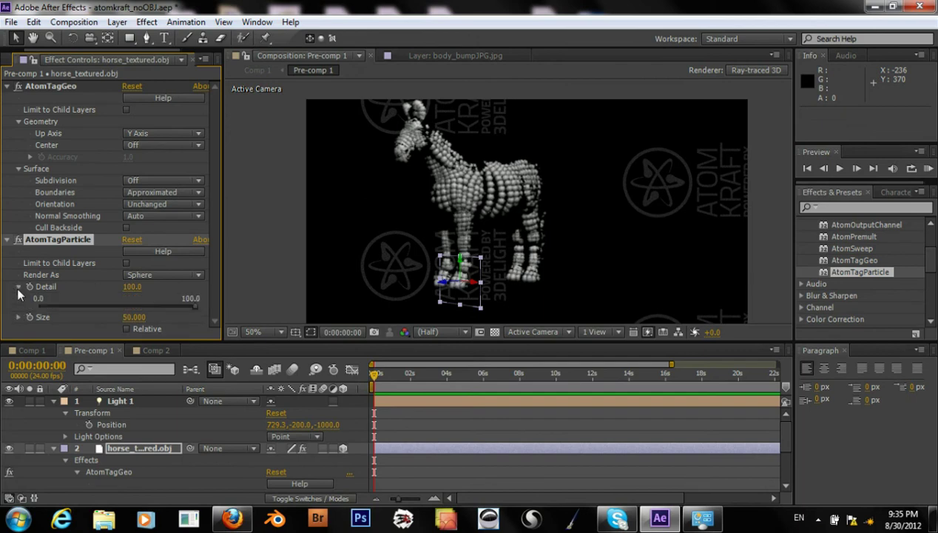
pyautogui.click(18, 287)
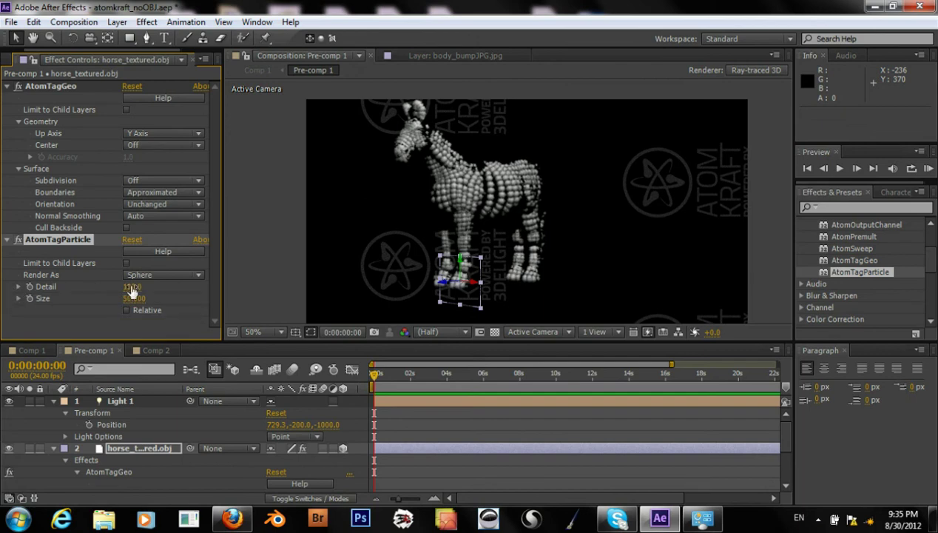
# - Drag the Size slider up to about 68.722, then type Size 55
pyautogui.click(19, 299)
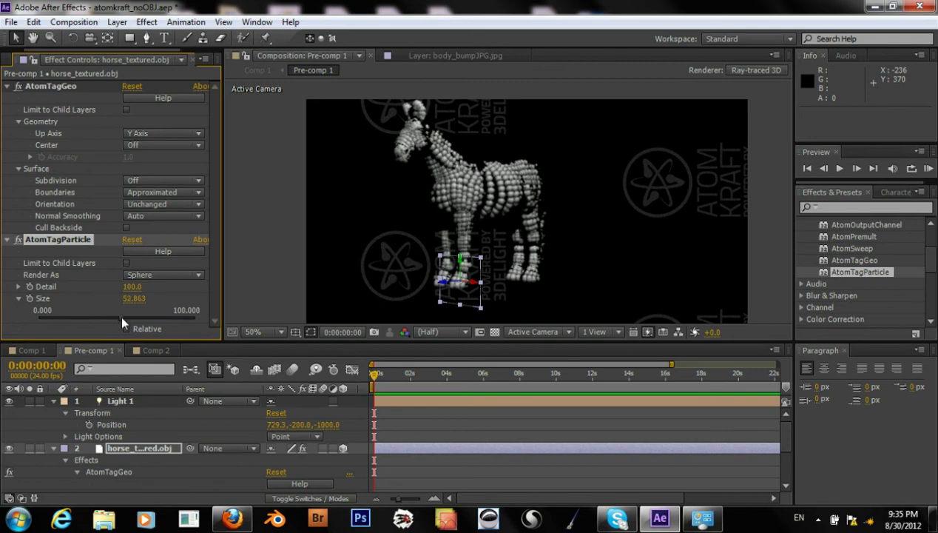
pyautogui.moveTo(123, 318); pyautogui.dragTo(136, 324)
pyautogui.click(145, 318)
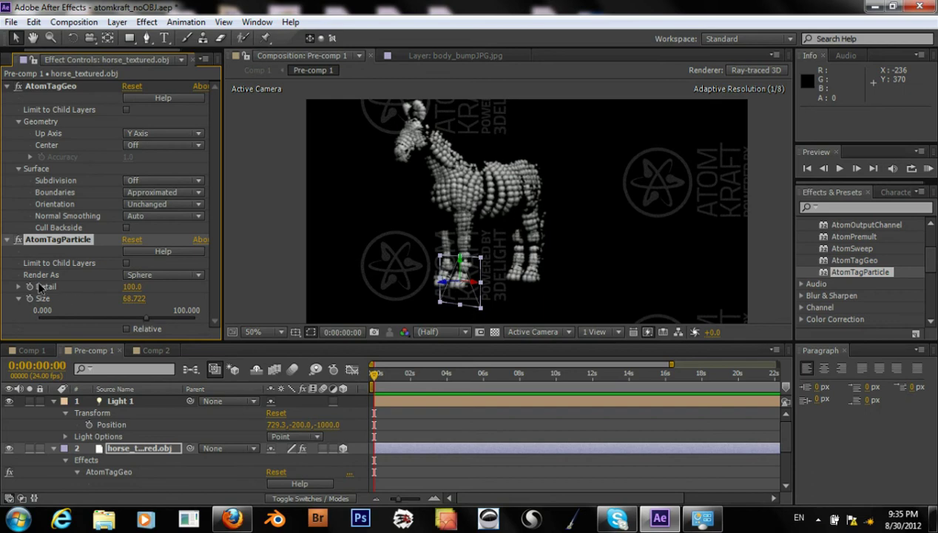
pyautogui.click(20, 298)
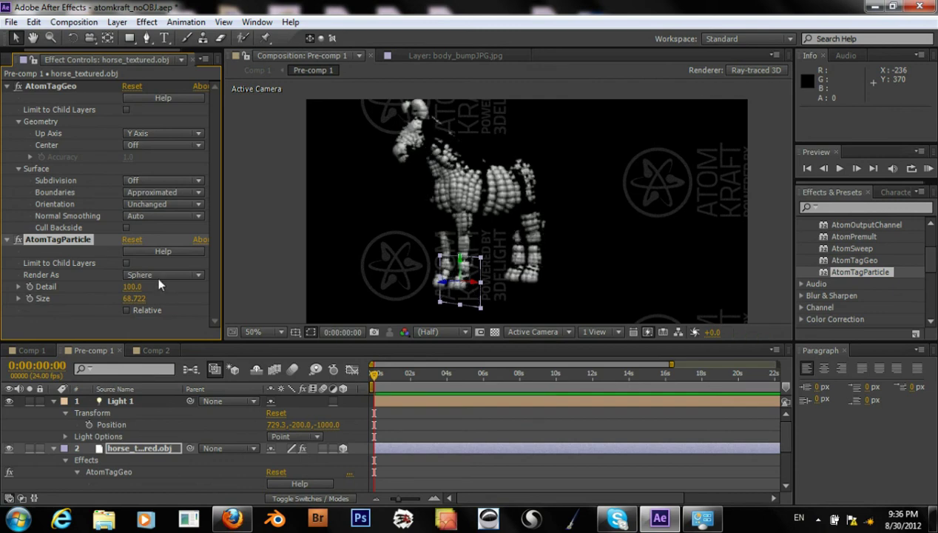
pyautogui.click(136, 299)
pyautogui.write('55')
pyautogui.press('Return')
pyautogui.click(170, 275)
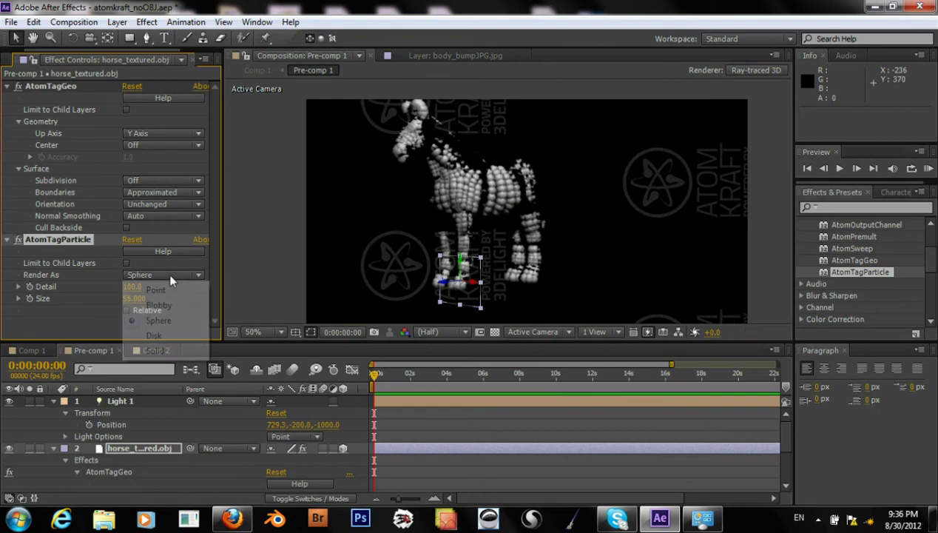
# - Choose Disk for Render As, then enter Detail 50 and Size 35
pyautogui.click(154, 337)
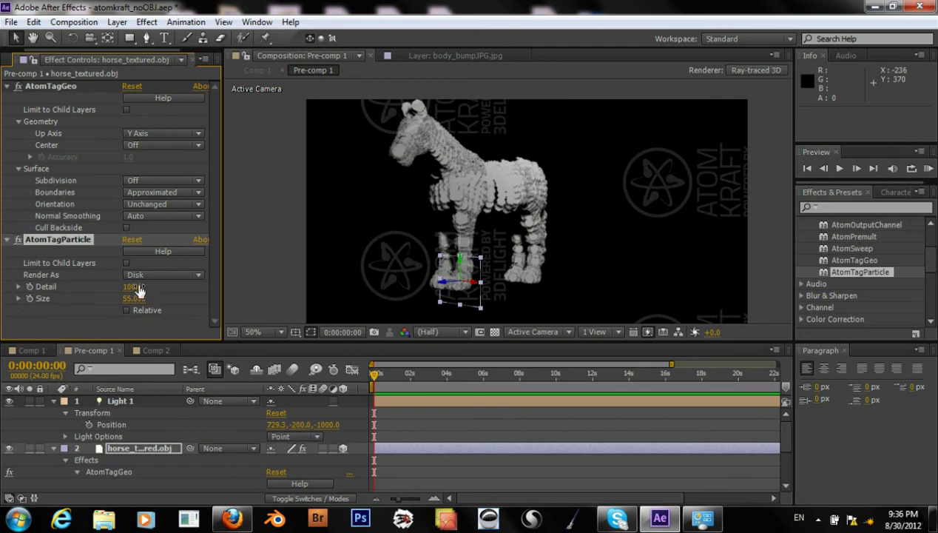
pyautogui.click(133, 286)
pyautogui.write('50')
pyautogui.press('Return')
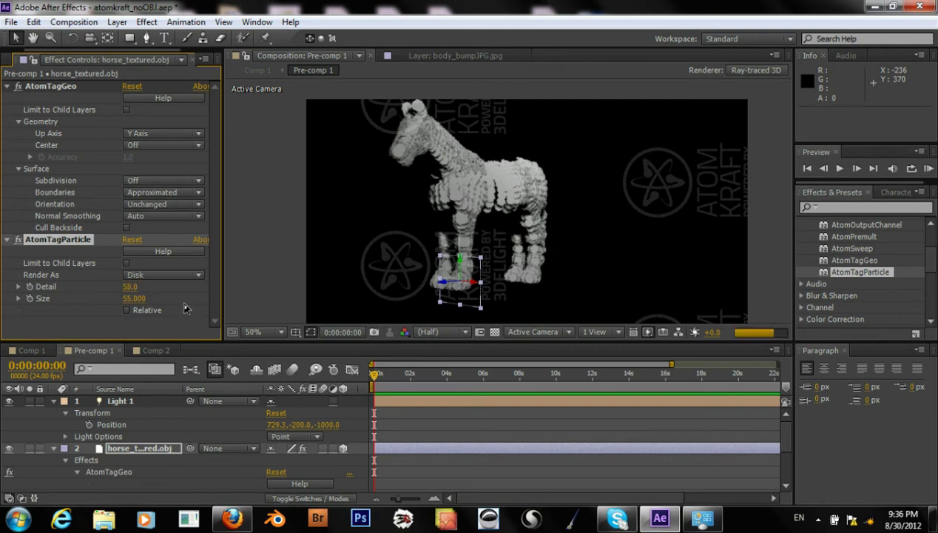
pyautogui.click(135, 298)
pyautogui.write('35')
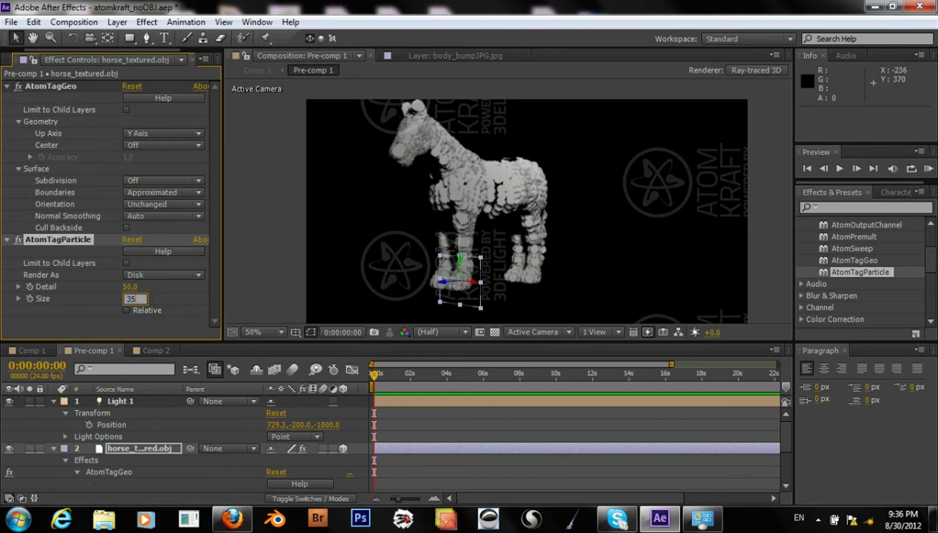
pyautogui.press('Return')
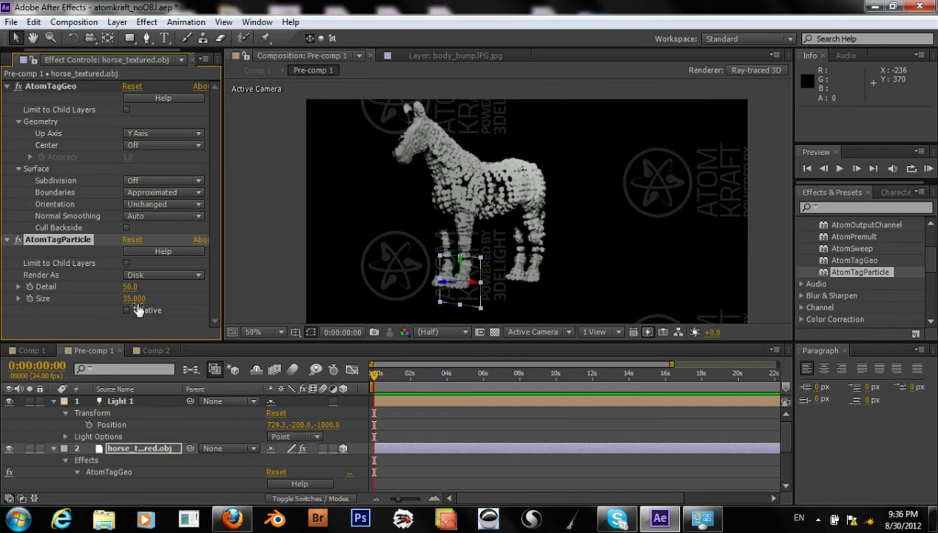
# - Switch Render As to Solid and zoom in across the blocky horse body
pyautogui.click(178, 275)
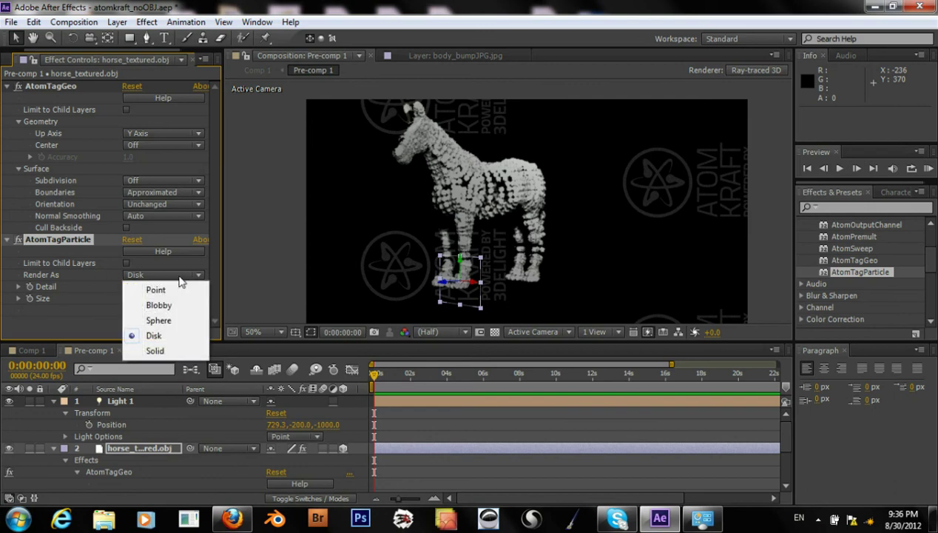
pyautogui.click(181, 353)
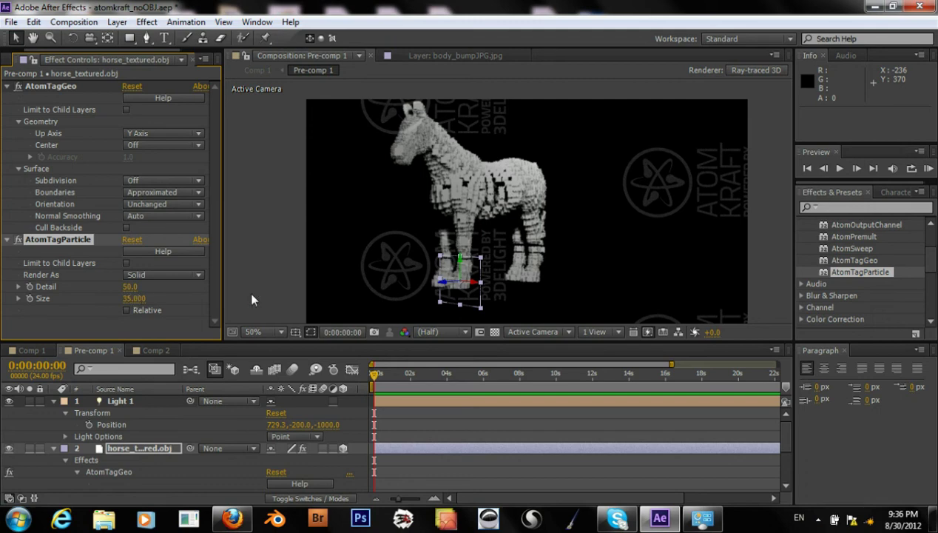
pyautogui.scroll(2, 440, 283)
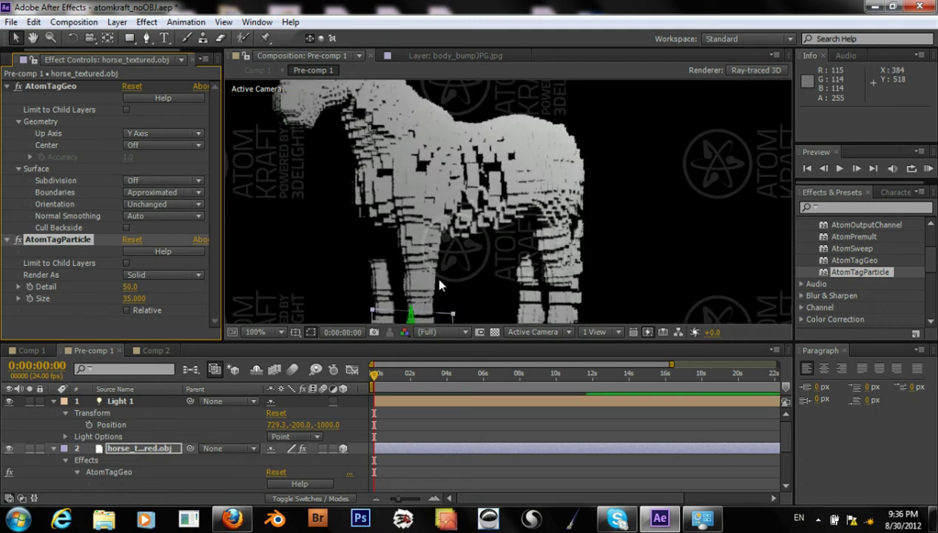
pyautogui.moveTo(438, 283); pyautogui.dragTo(429, 265)
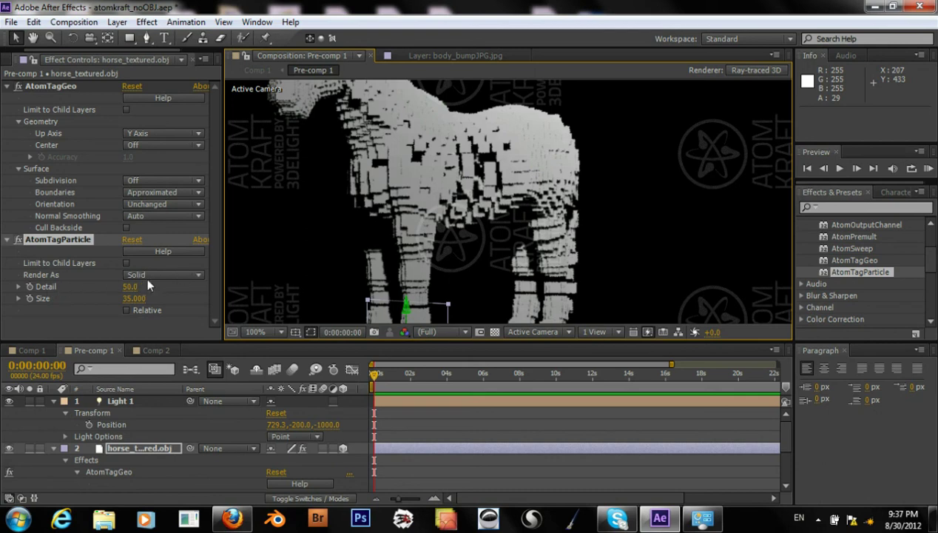
# - Zoom back out and recentre the viewer on the whole horse
pyautogui.scroll(-2, 283, 236)
pyautogui.moveTo(295, 229); pyautogui.dragTo(290, 222)
pyautogui.scroll(-1, 286, 224)
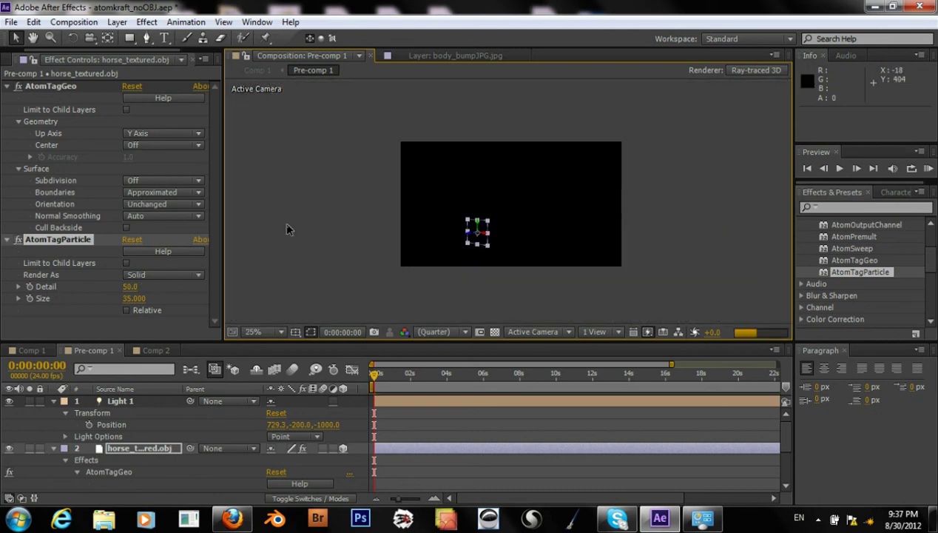
pyautogui.rightClick(286, 224)
pyautogui.click(267, 212)
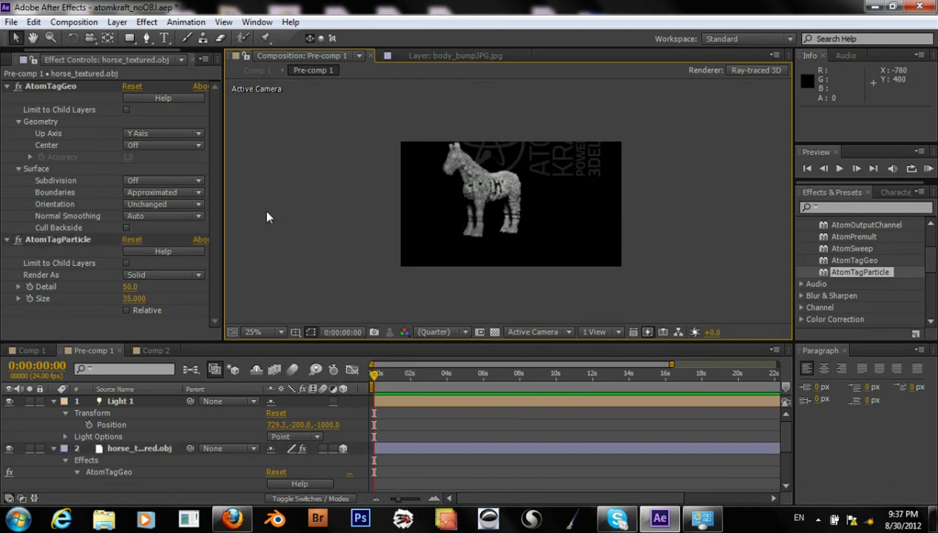
pyautogui.scroll(1, 273, 222)
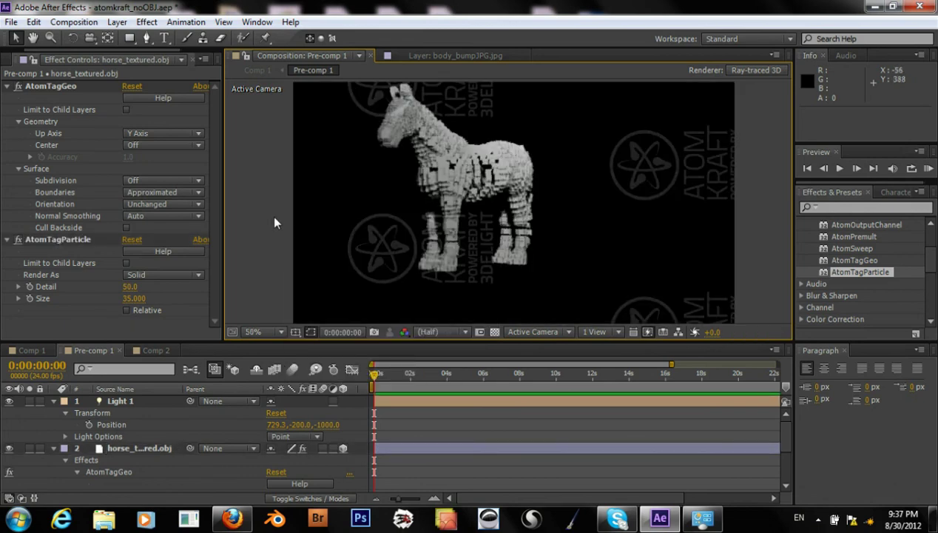